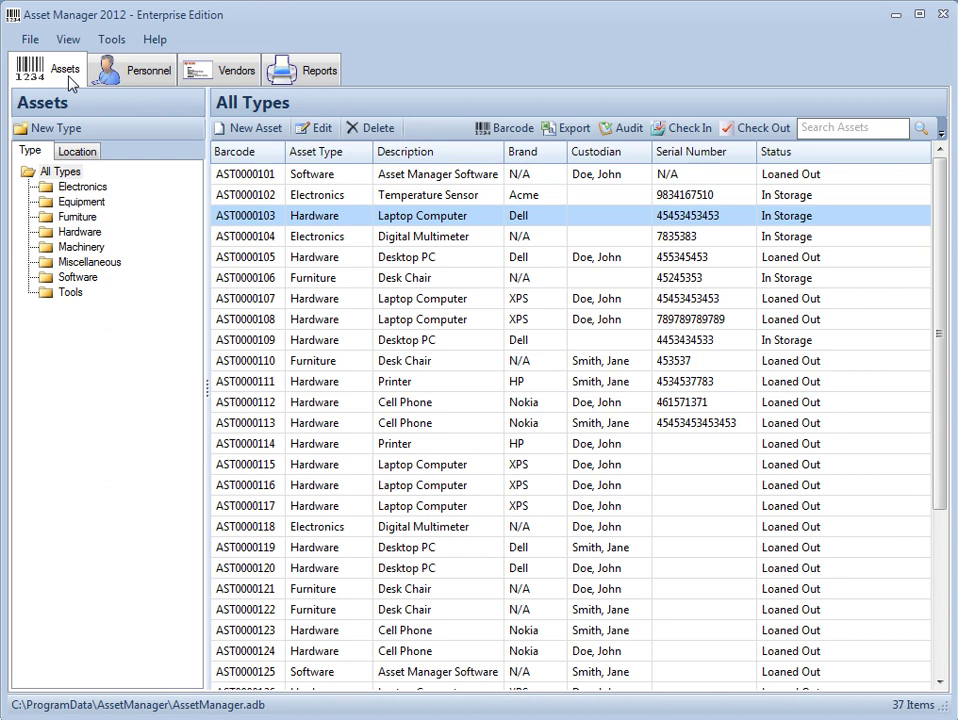
Browse the Personnel, Vendors and Reports sections, then return to the asset list.
left_click(105, 74)
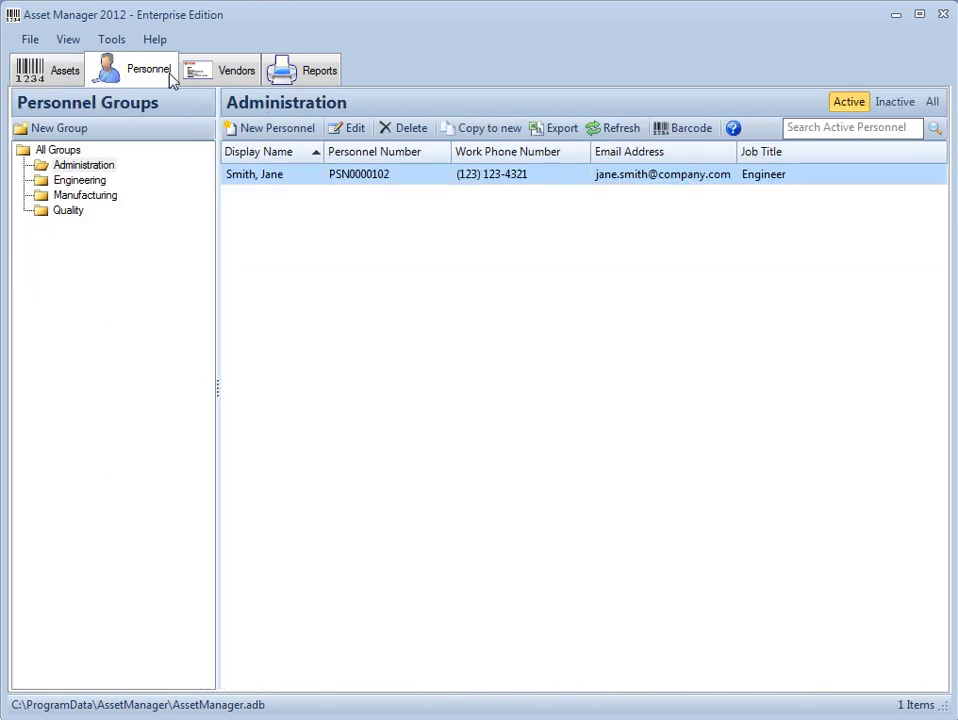
left_click(203, 75)
left_click(308, 78)
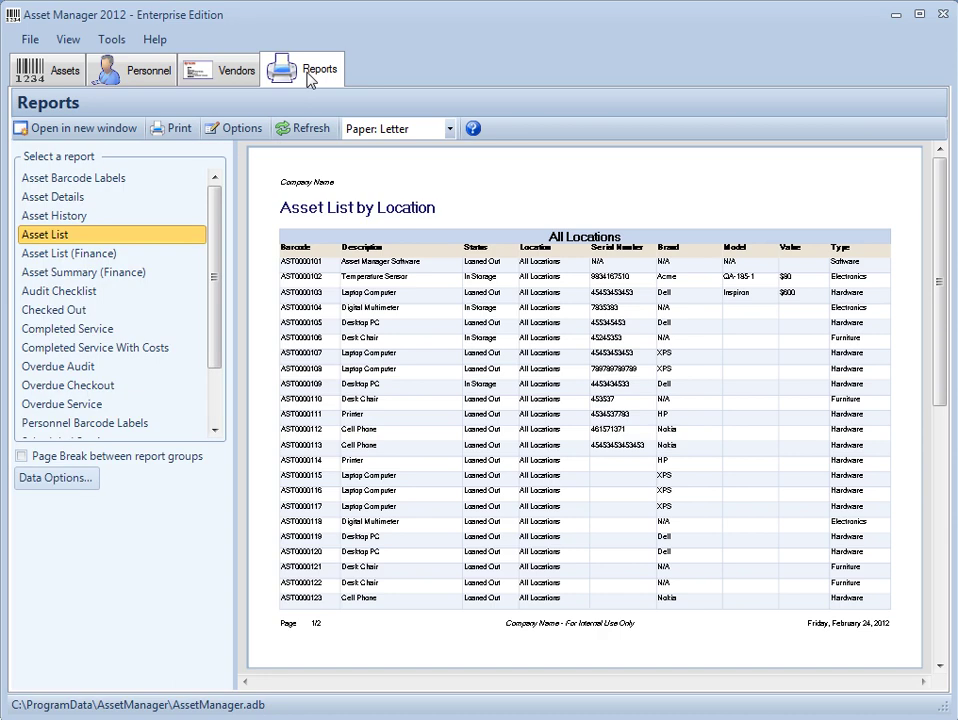
left_click(68, 76)
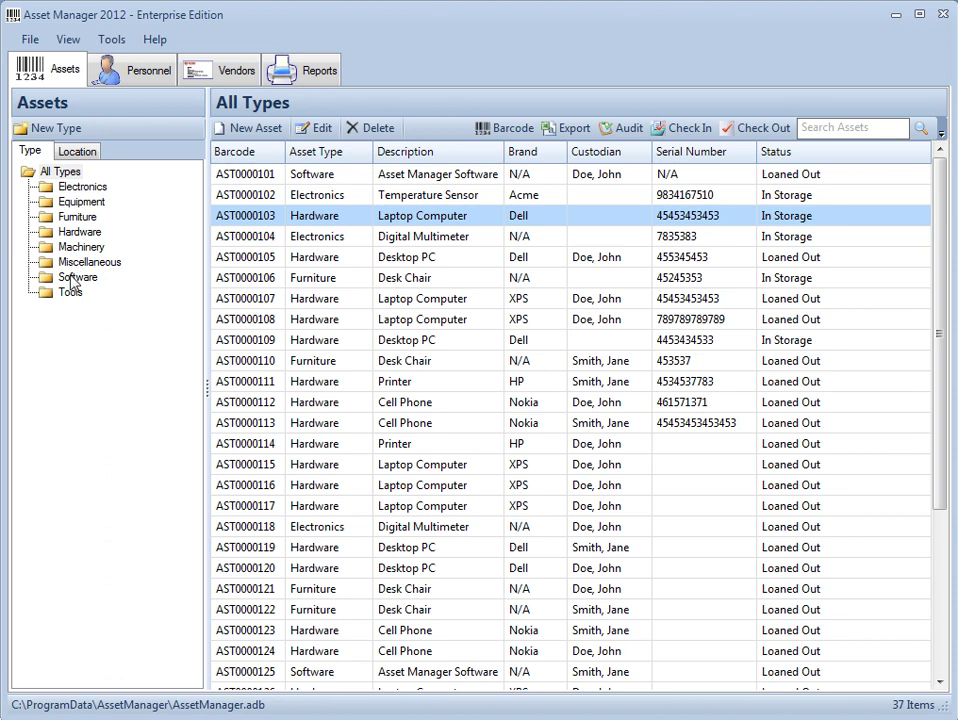
Start and cancel a new asset type, then filter to Equipment and back to all types.
left_click(66, 128)
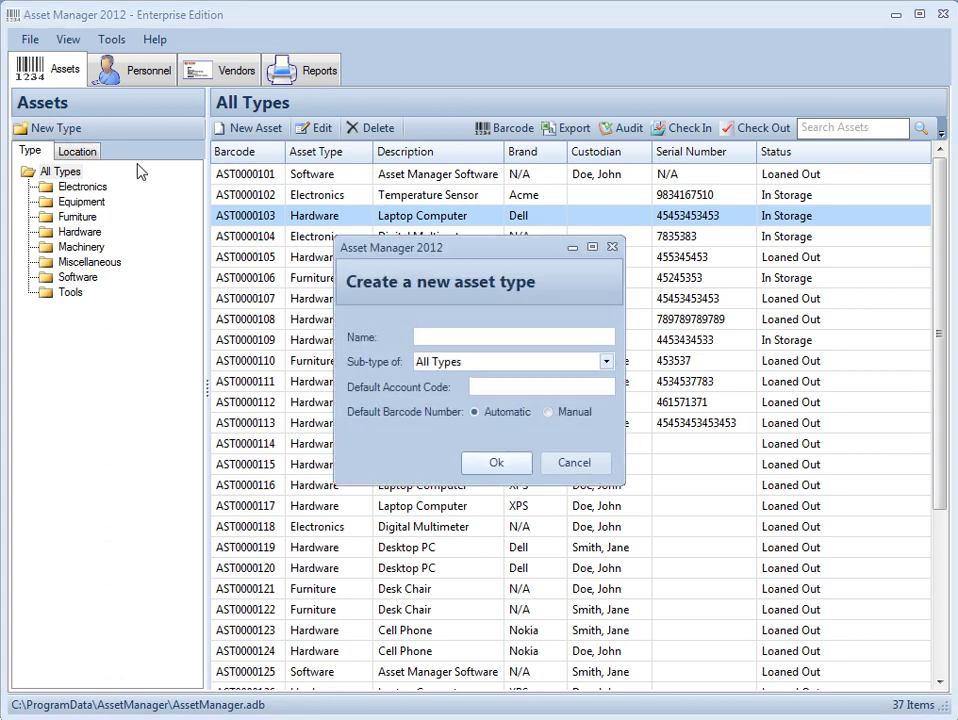
left_click(573, 464)
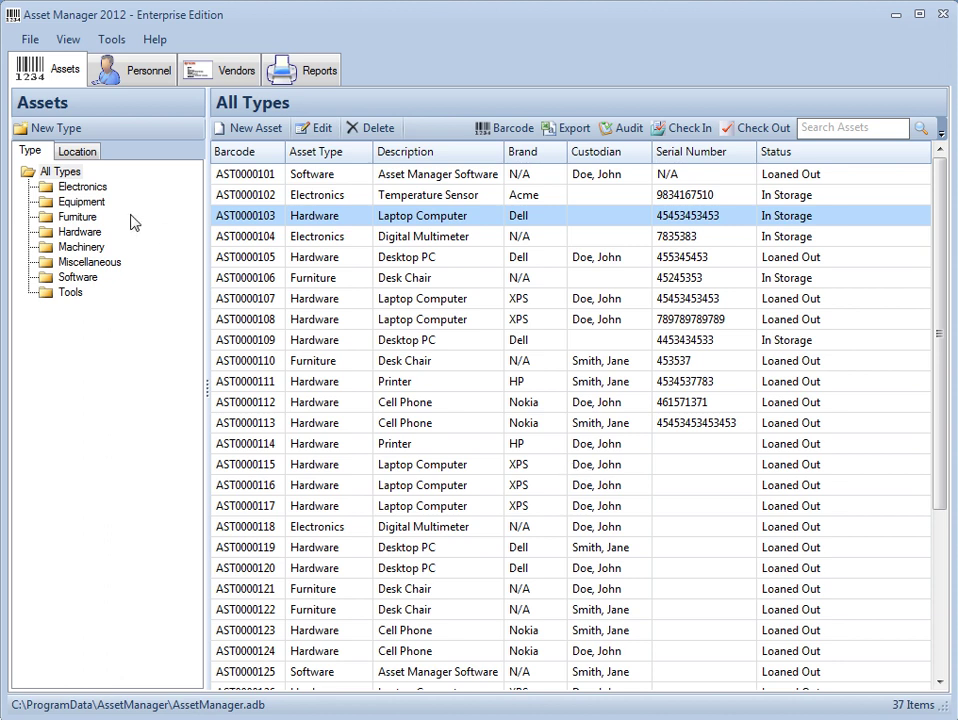
left_click(82, 201)
left_click(60, 172)
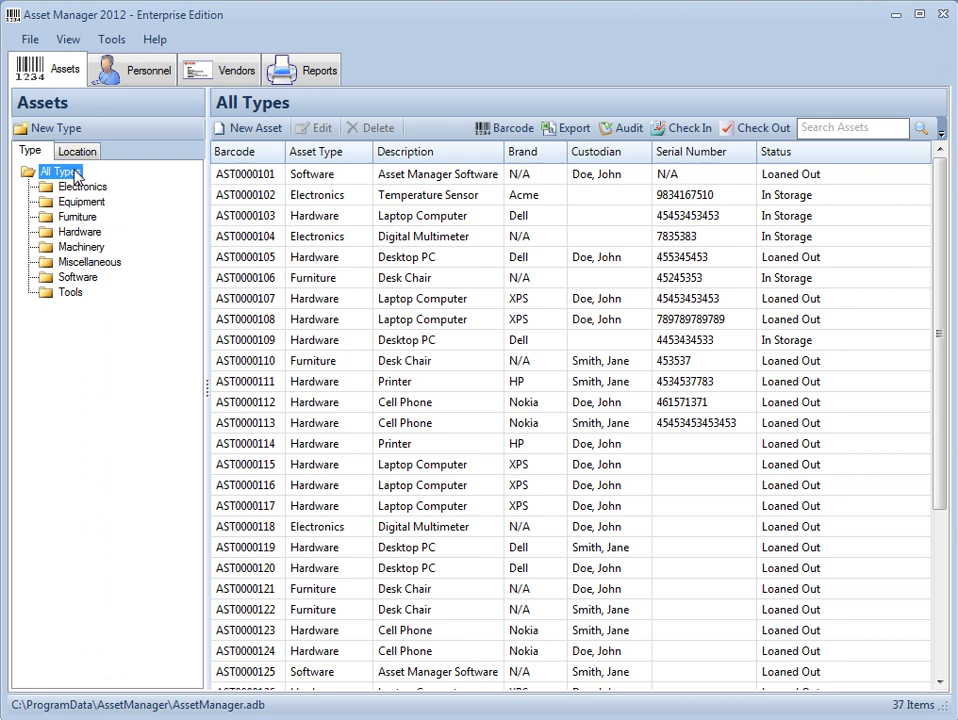
Search assets for 'asse', clear it, and view the Digital Multimeter menu and column chooser.
left_click(826, 128)
type("a")
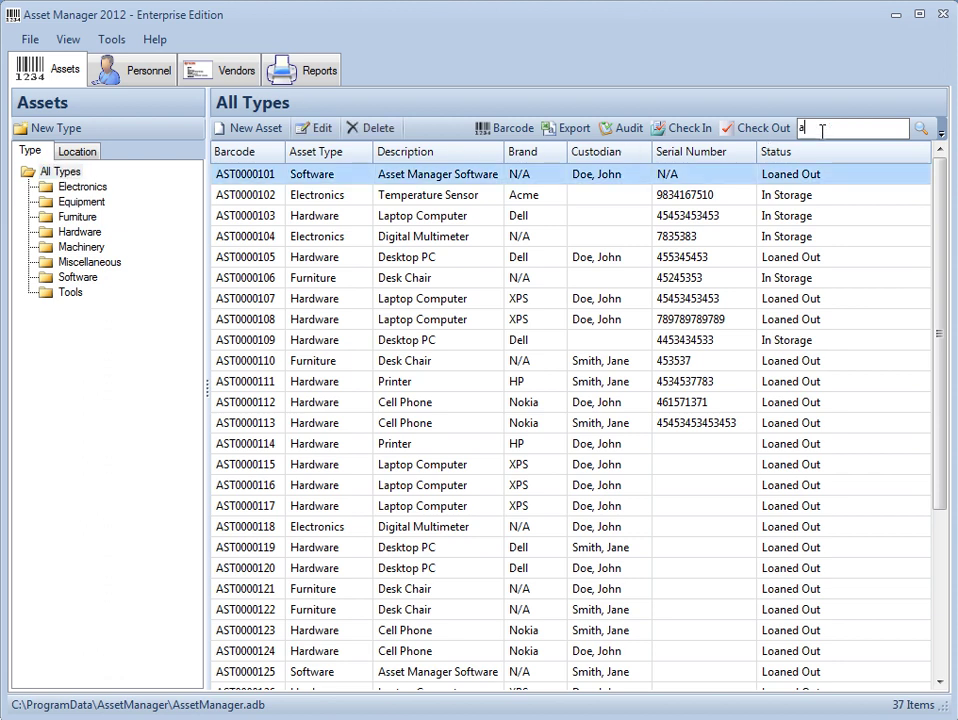
type("sse")
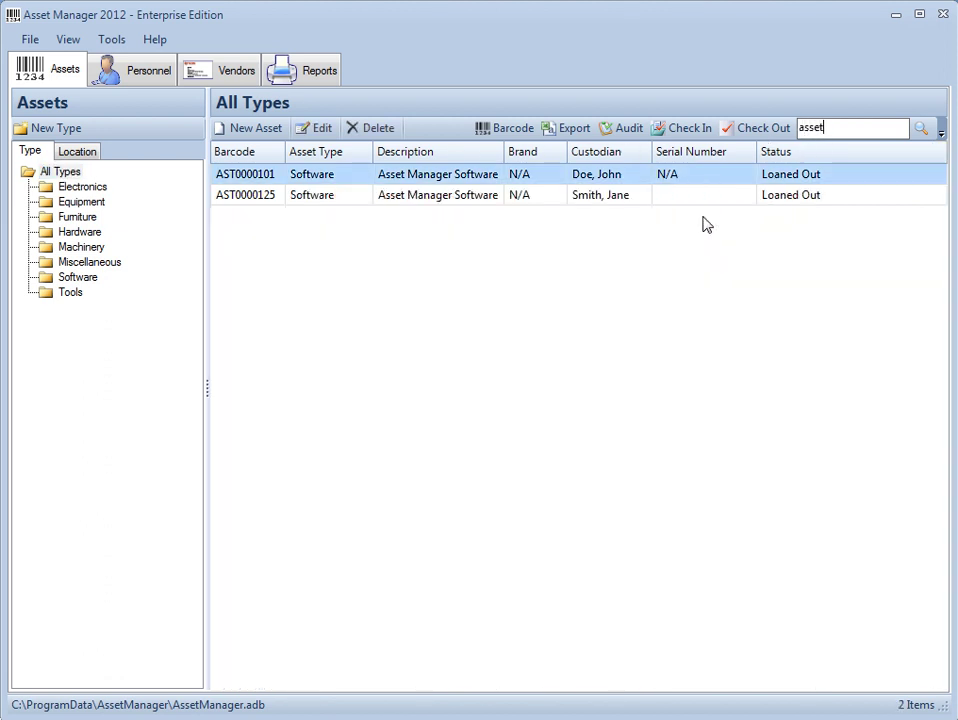
key("Escape")
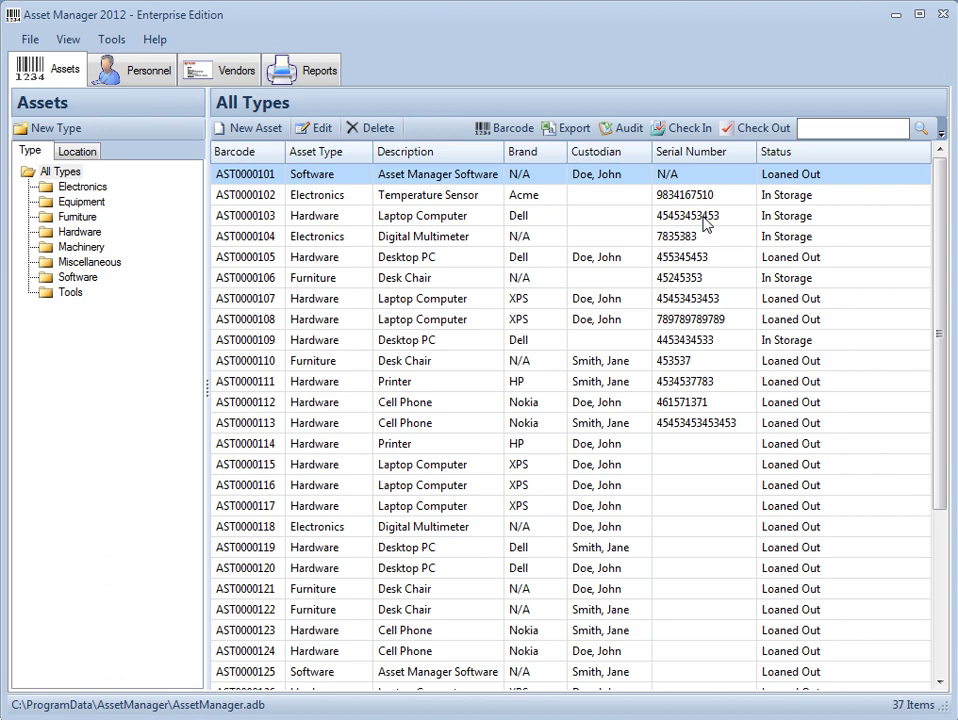
right_click(599, 241)
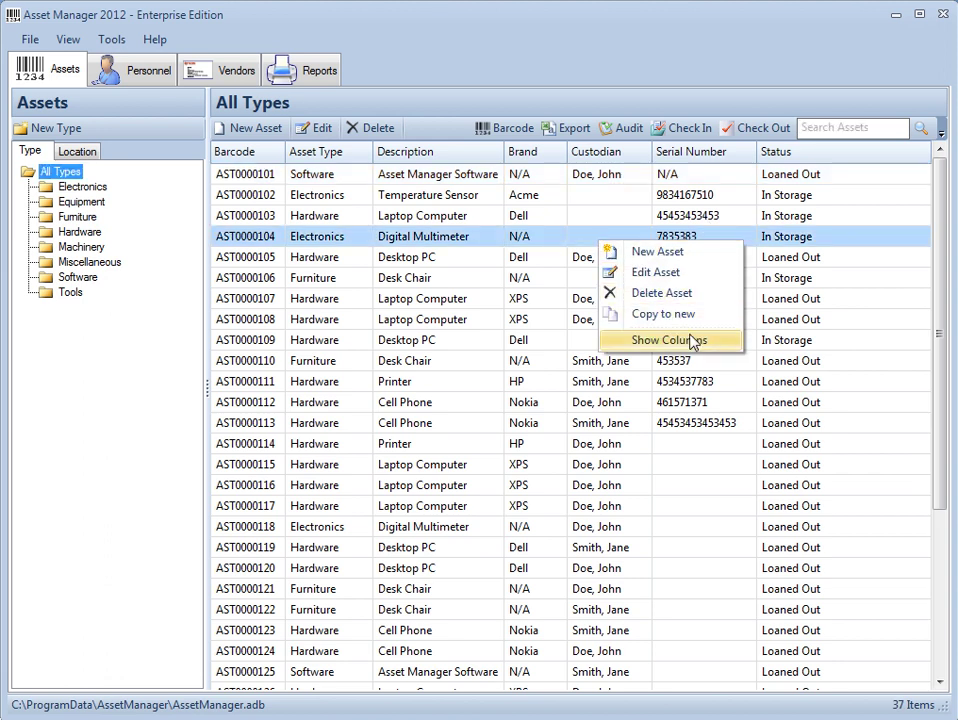
left_click(733, 345)
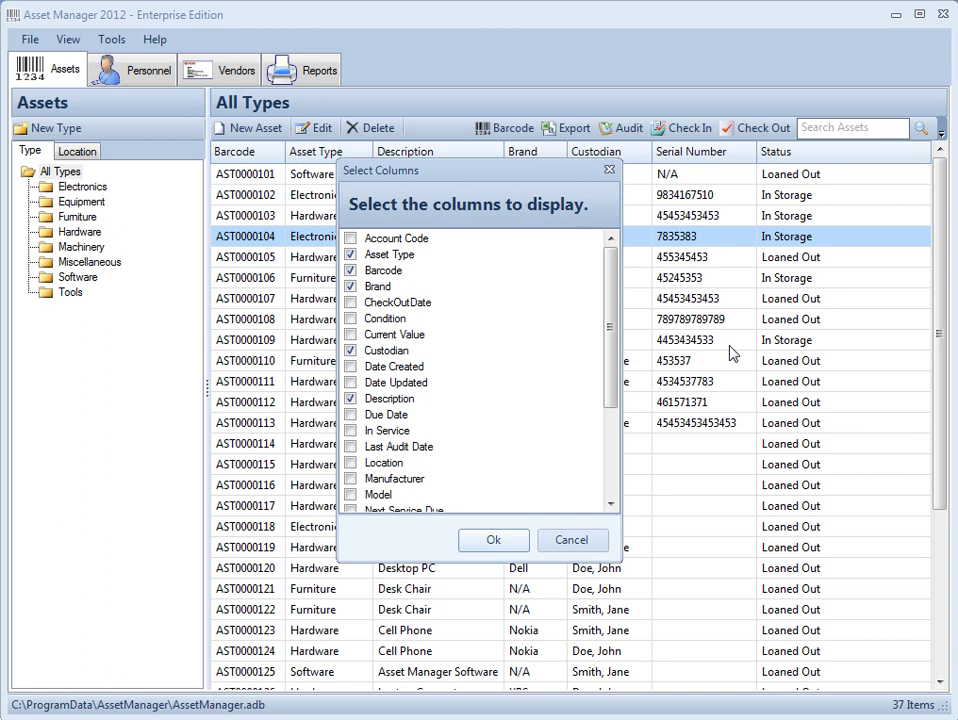
left_click(587, 545)
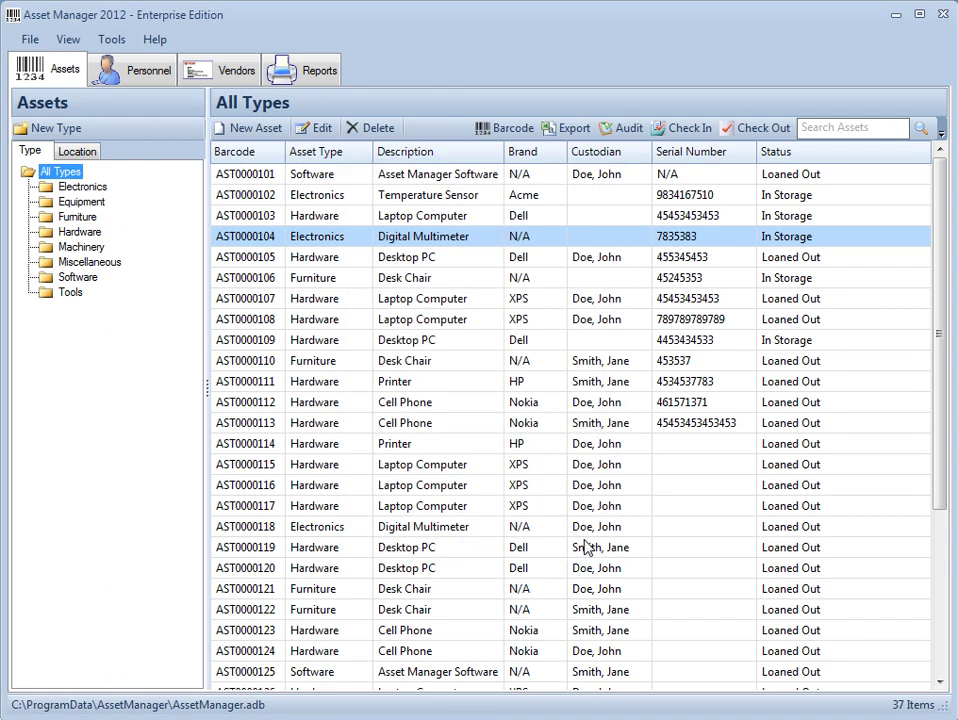
Open Laptop Computer AST0000103 and view its Finance, Service, Notes, Attachments and History tabs.
left_click(457, 215)
double_click(457, 215)
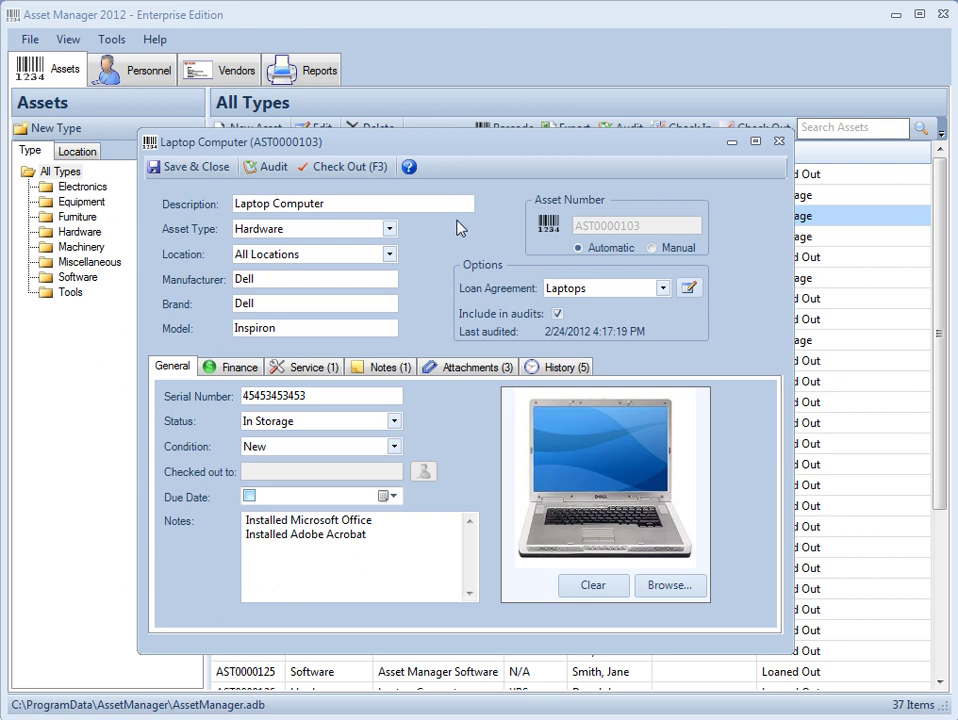
left_click(249, 373)
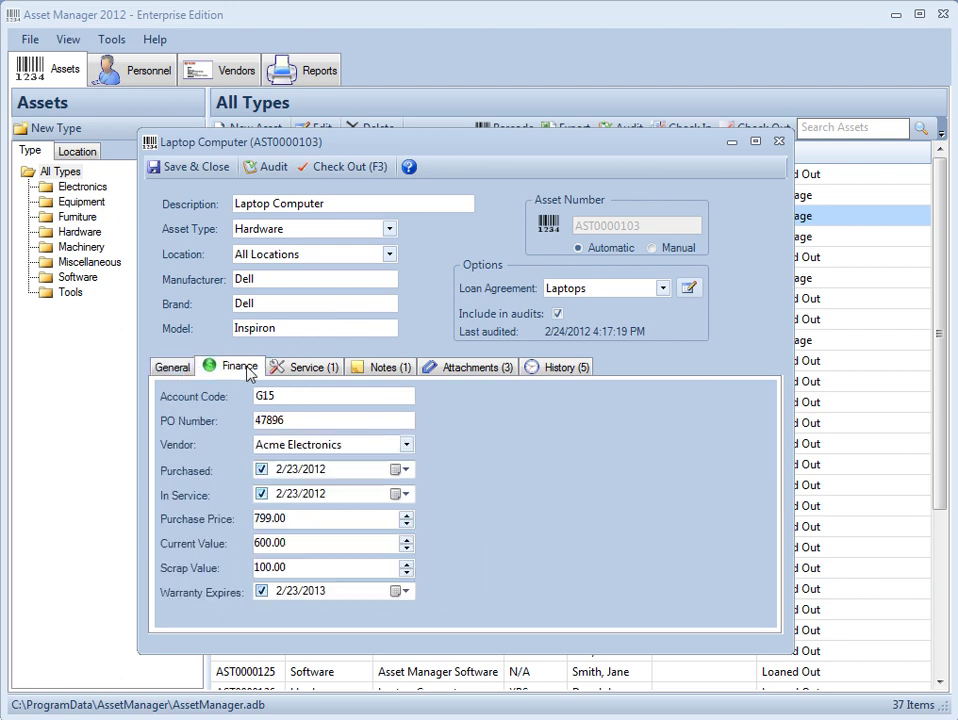
left_click(312, 369)
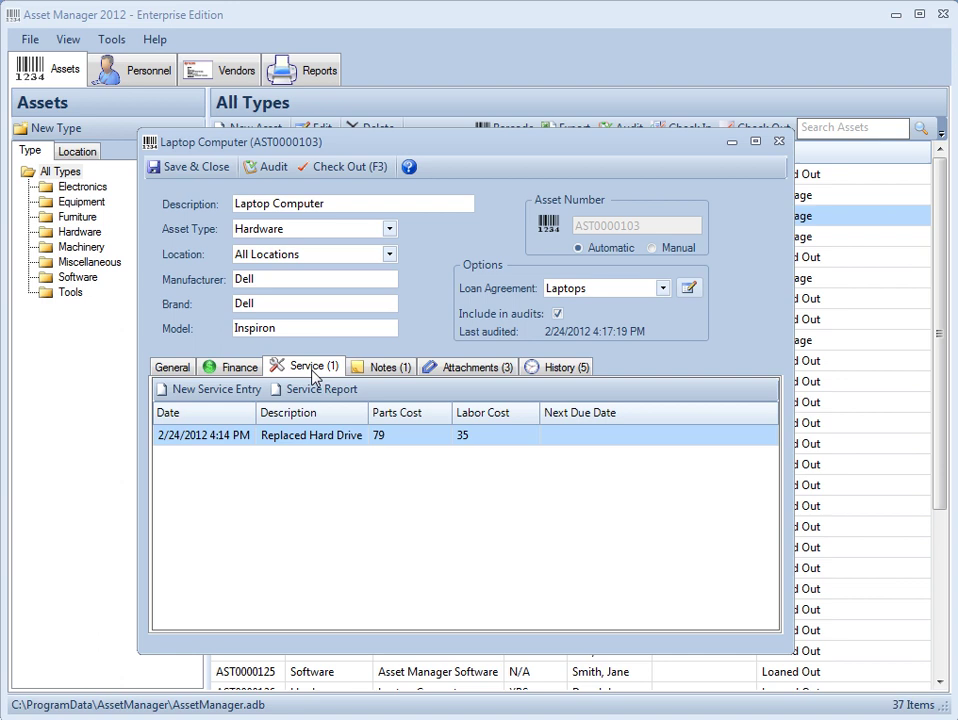
left_click(384, 370)
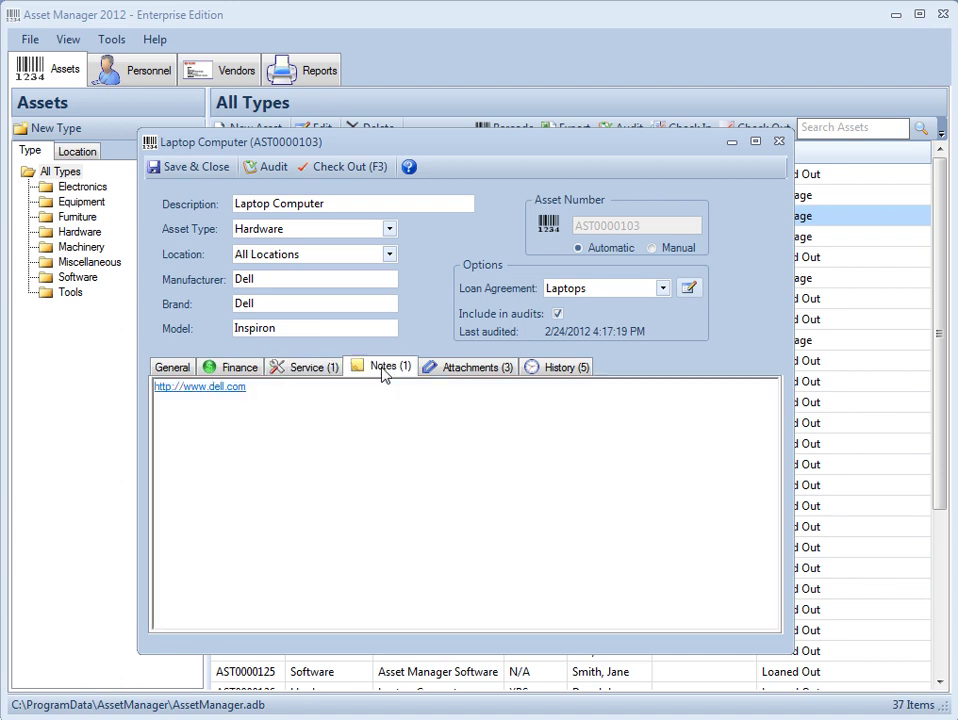
left_click(487, 370)
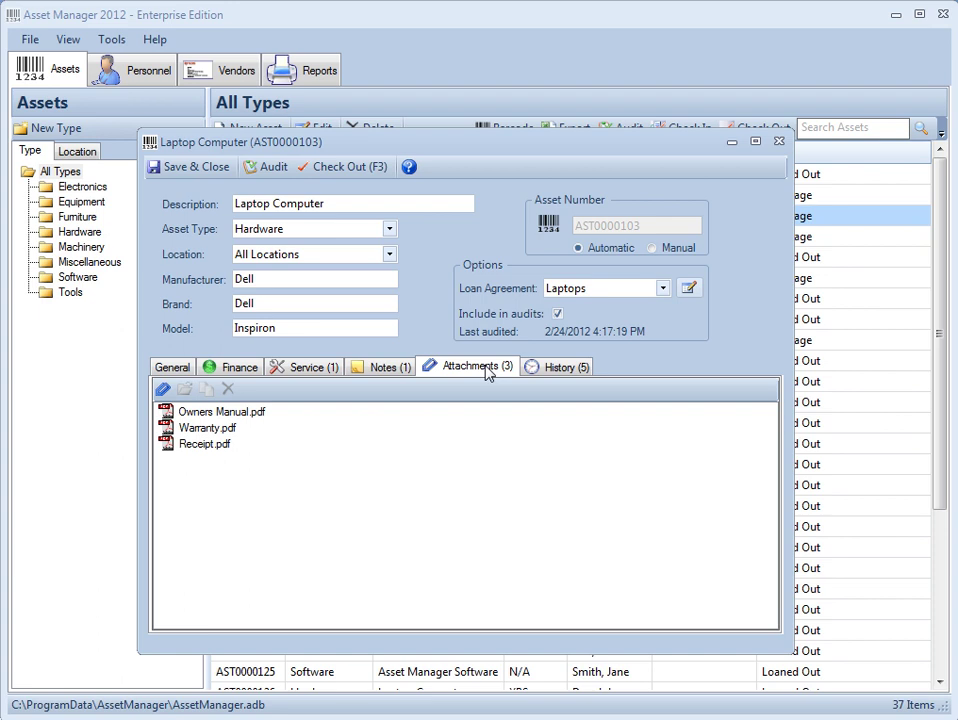
left_click(550, 368)
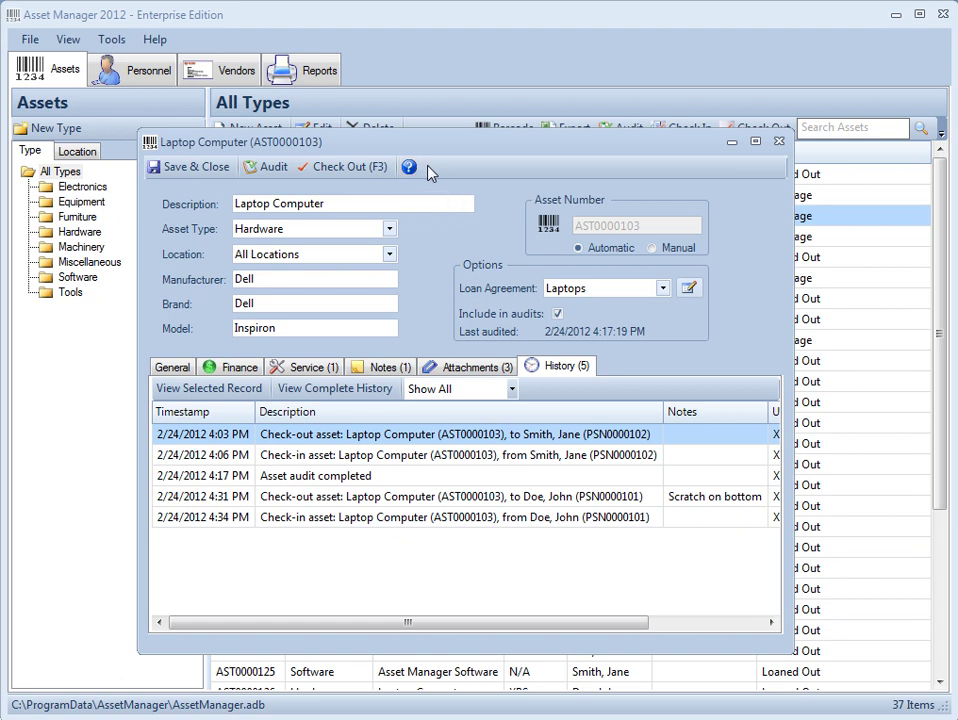
left_click(418, 172)
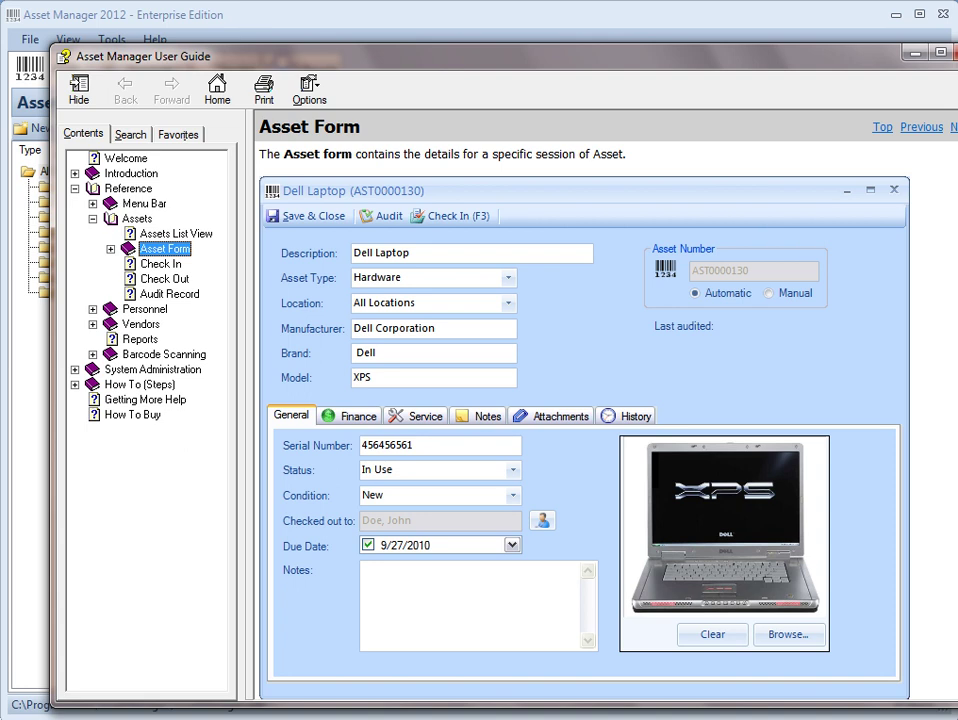
scroll(870, 538, "down", 3)
scroll(870, 538, "down", 5)
scroll(870, 538, "down", 2)
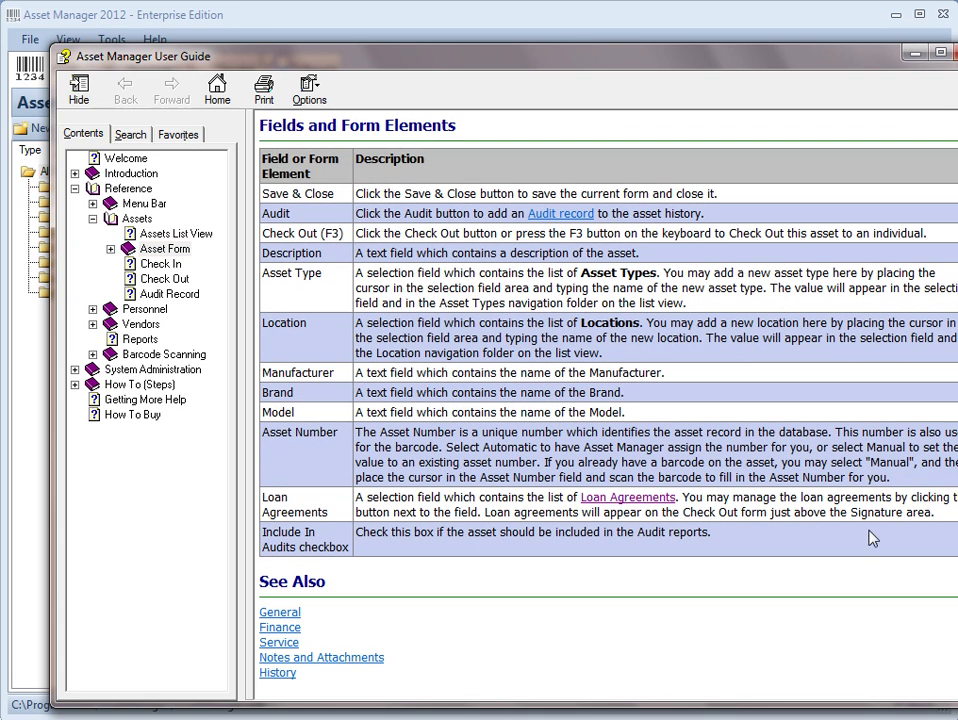
left_click(620, 497)
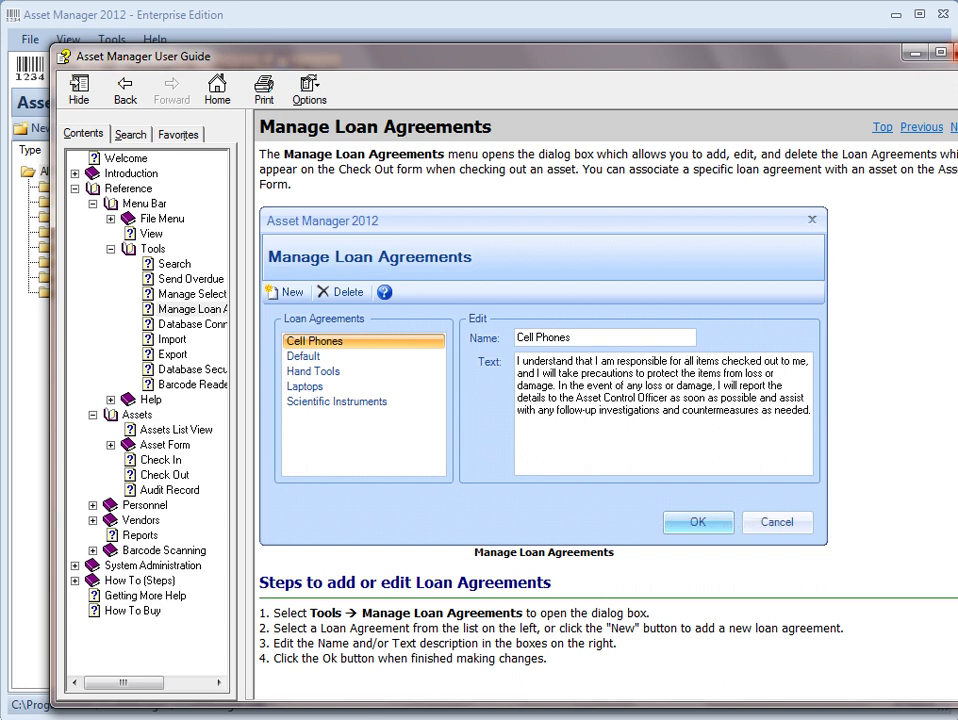
key("alt+F4")
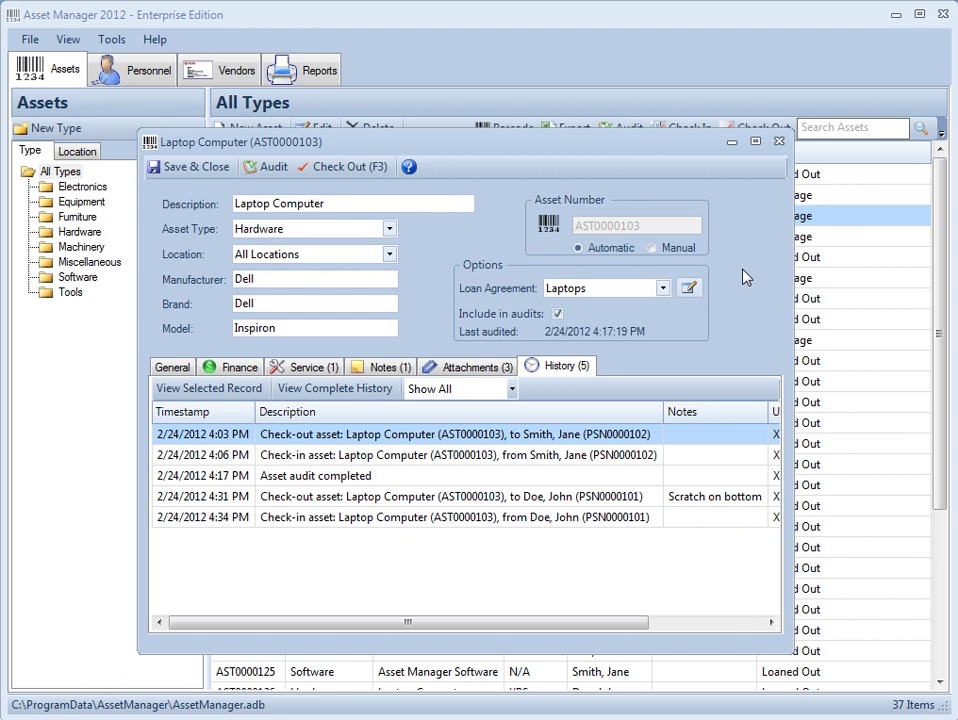
Check the Laptop Computer out to the chosen staff member with comment 'Scratch on bottom'.
left_click(353, 172)
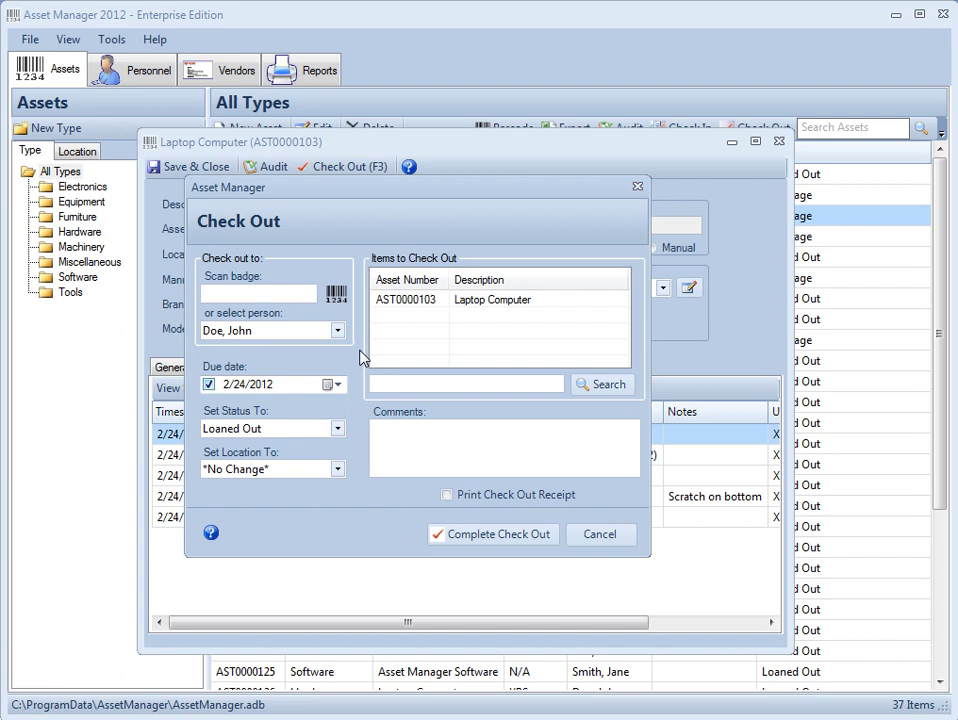
left_click(480, 460)
type("Scra")
type("c")
key("BackSpace")
type("tch on")
type(" bottom")
left_click(487, 535)
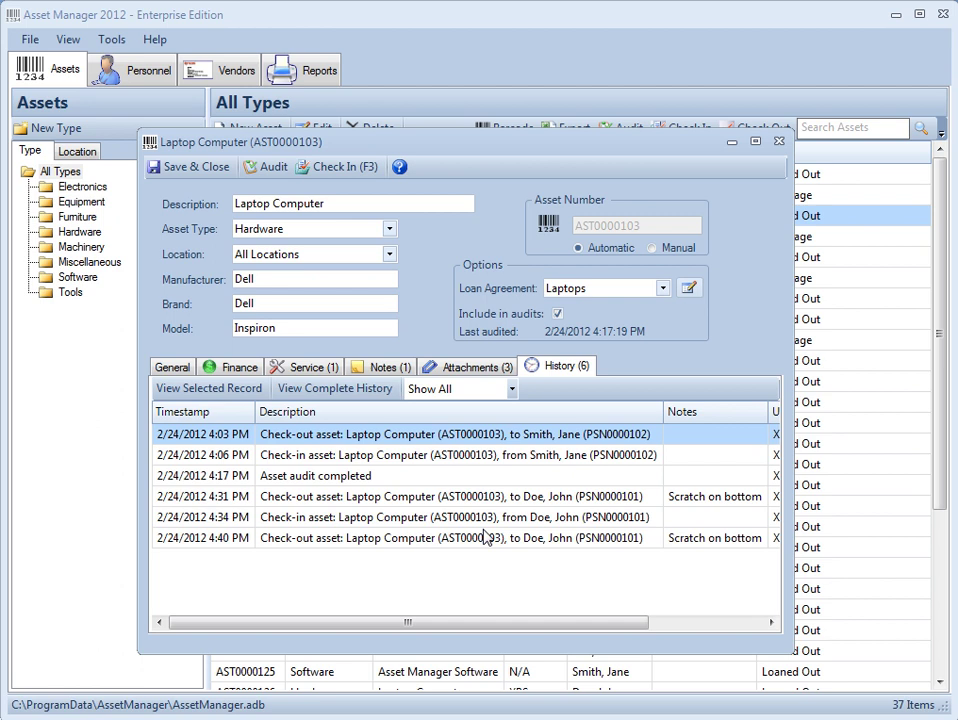
Save and close the laptop record, then start and cancel a new personnel group.
left_click(191, 168)
left_click(122, 72)
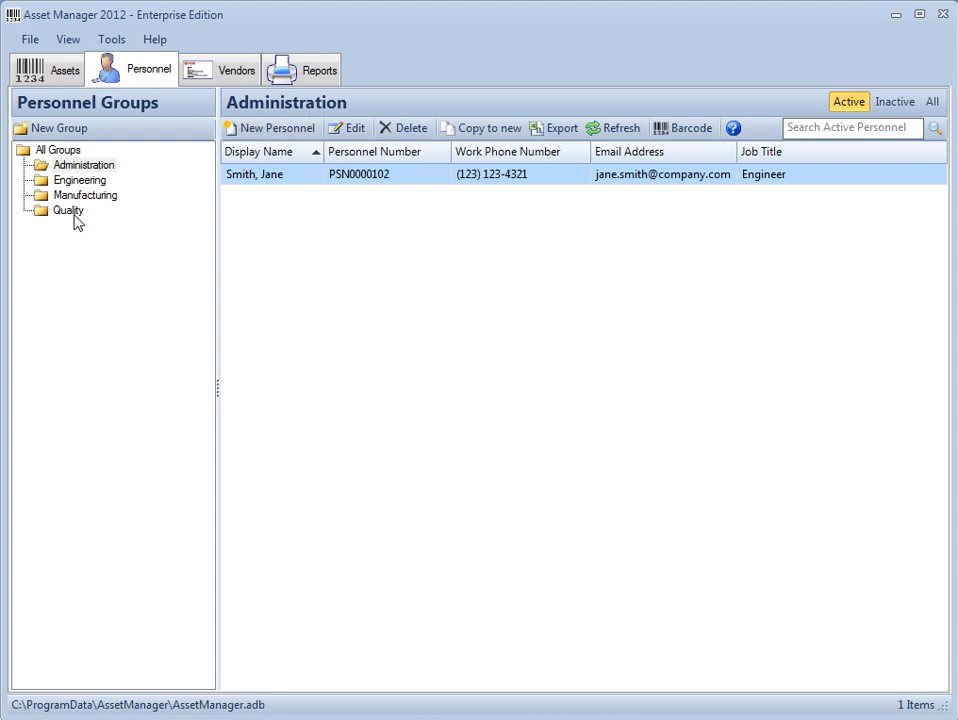
left_click(58, 130)
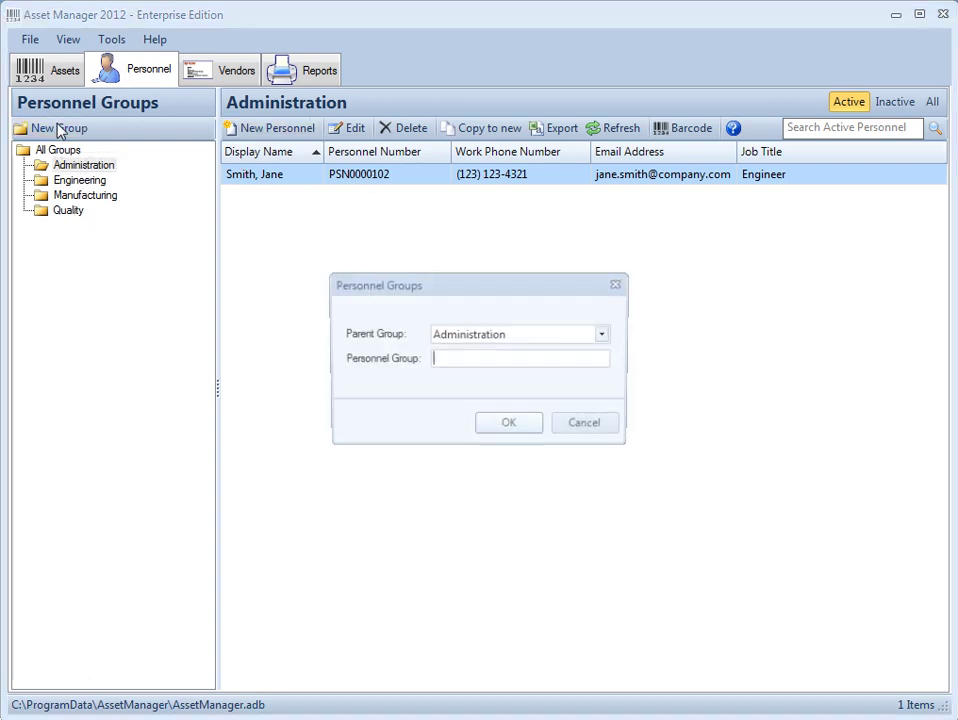
left_click(577, 428)
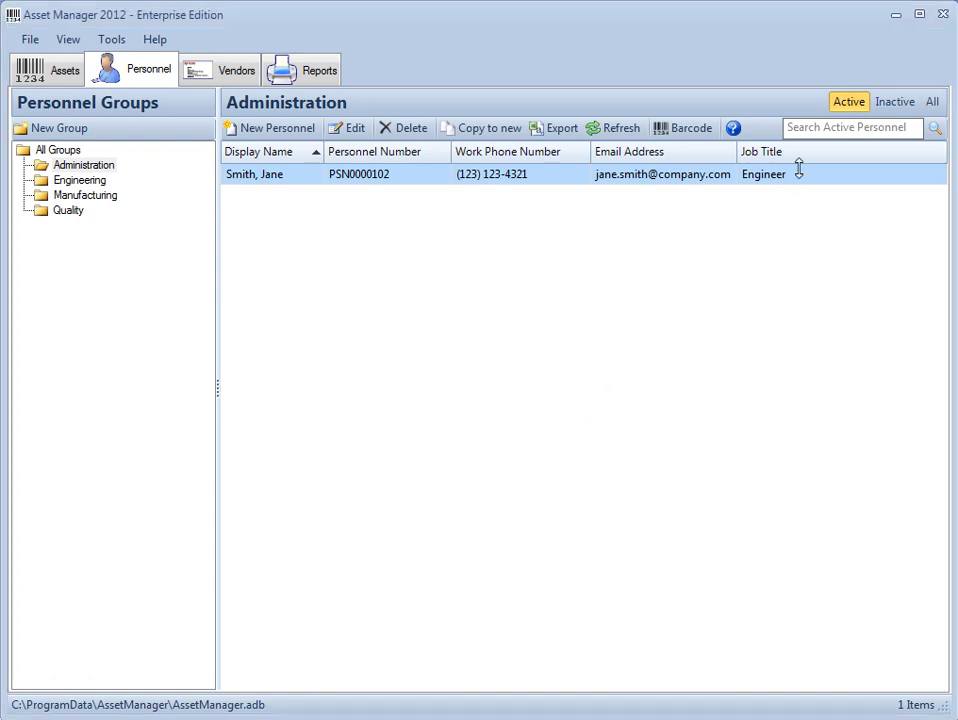
Leave the personnel search unused and open the Administration engineer's personnel record.
left_click(835, 132)
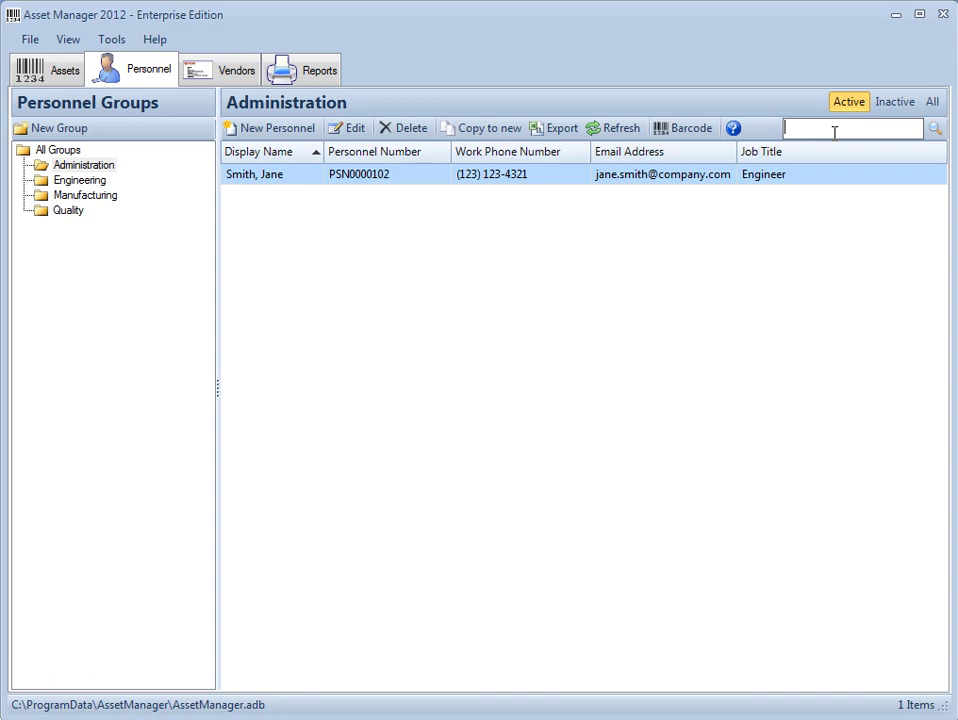
left_click(535, 252)
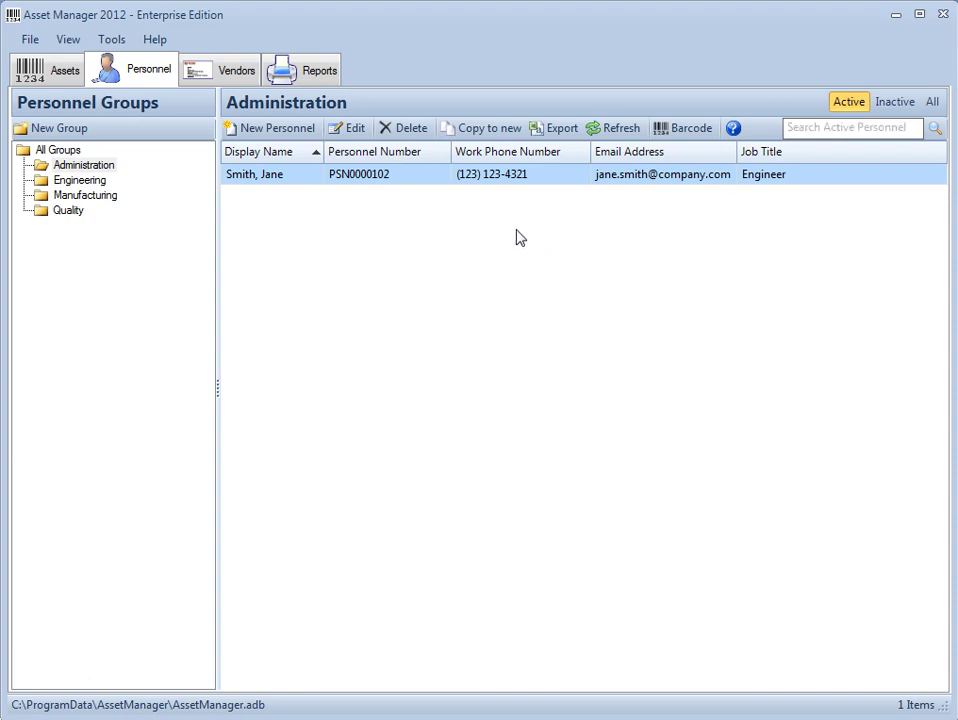
double_click(430, 174)
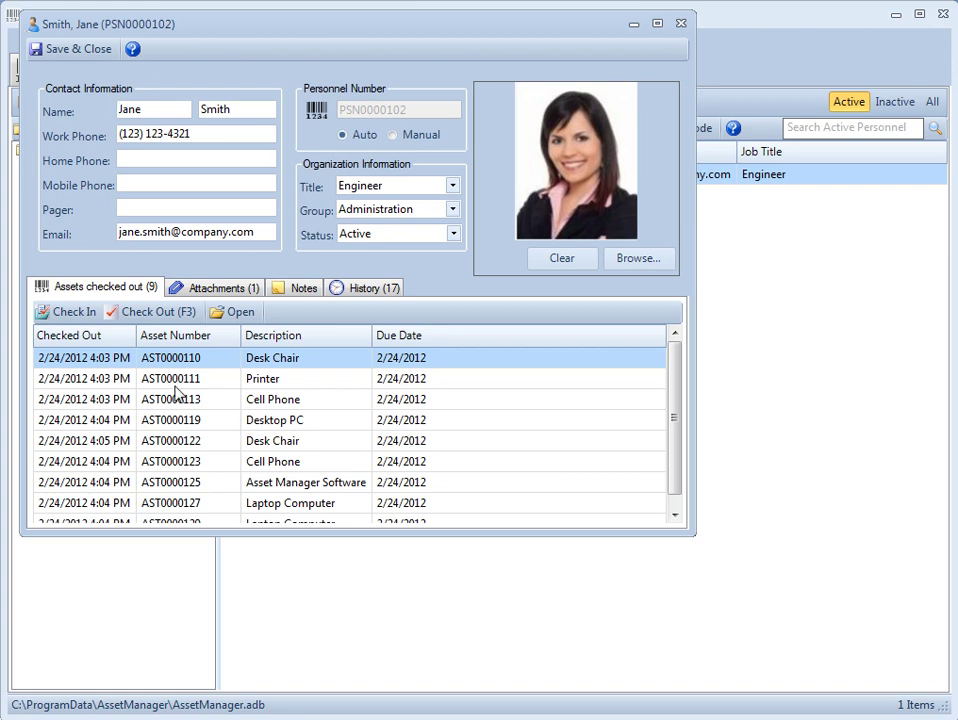
left_click(218, 288)
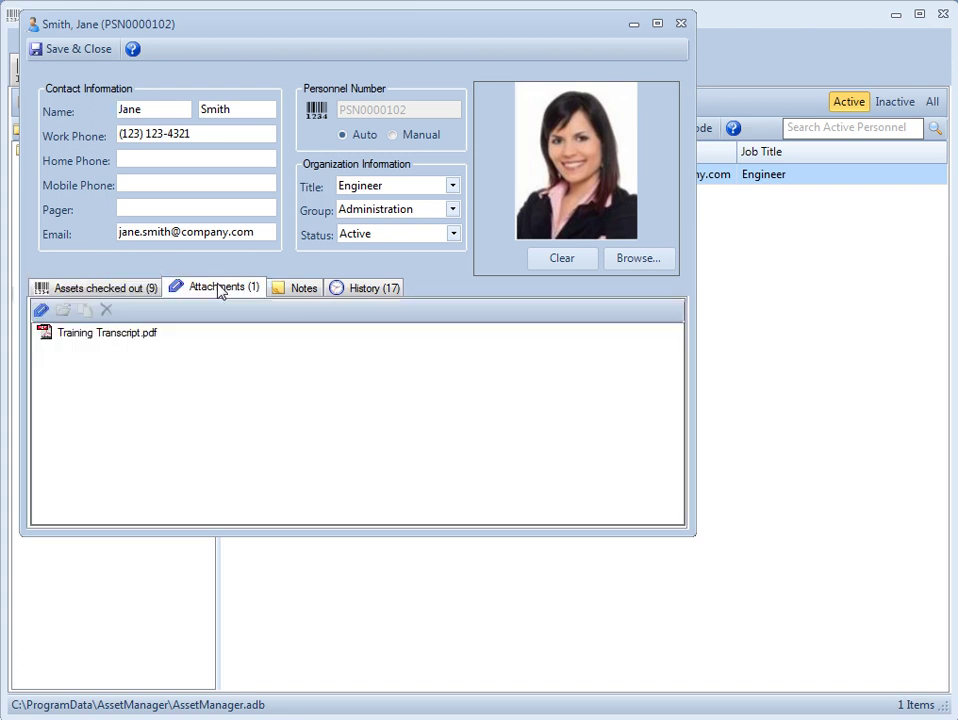
left_click(305, 287)
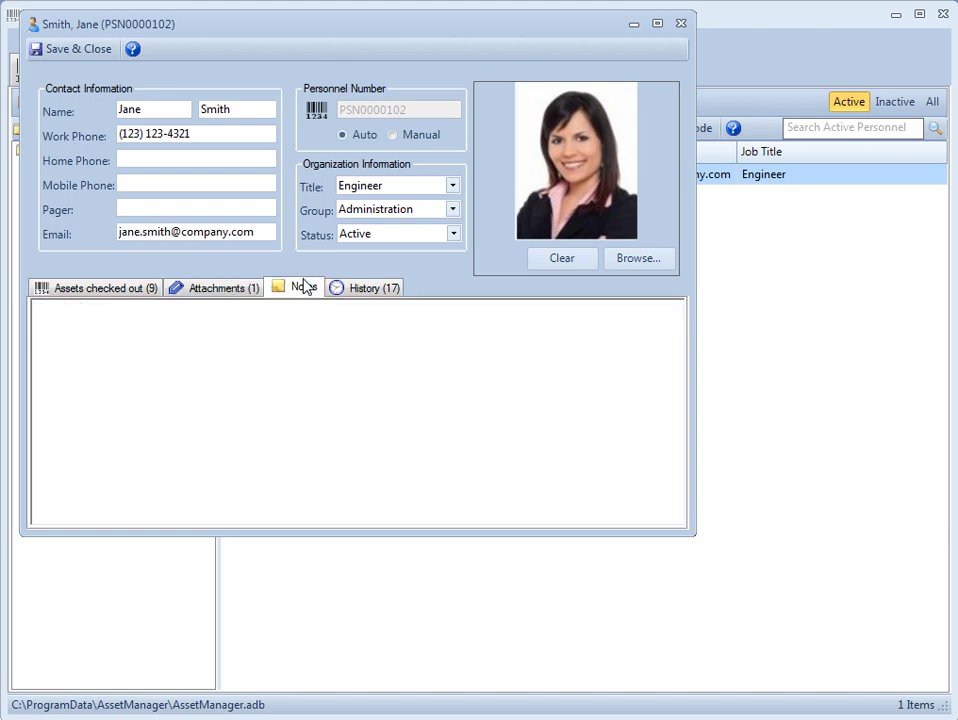
left_click(368, 289)
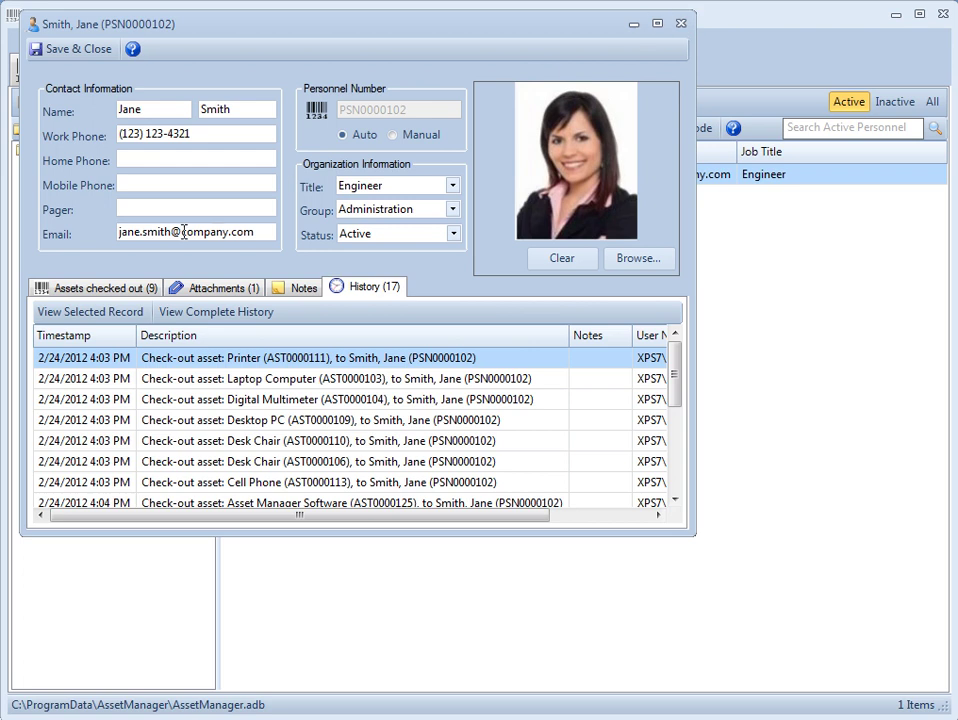
left_click(92, 286)
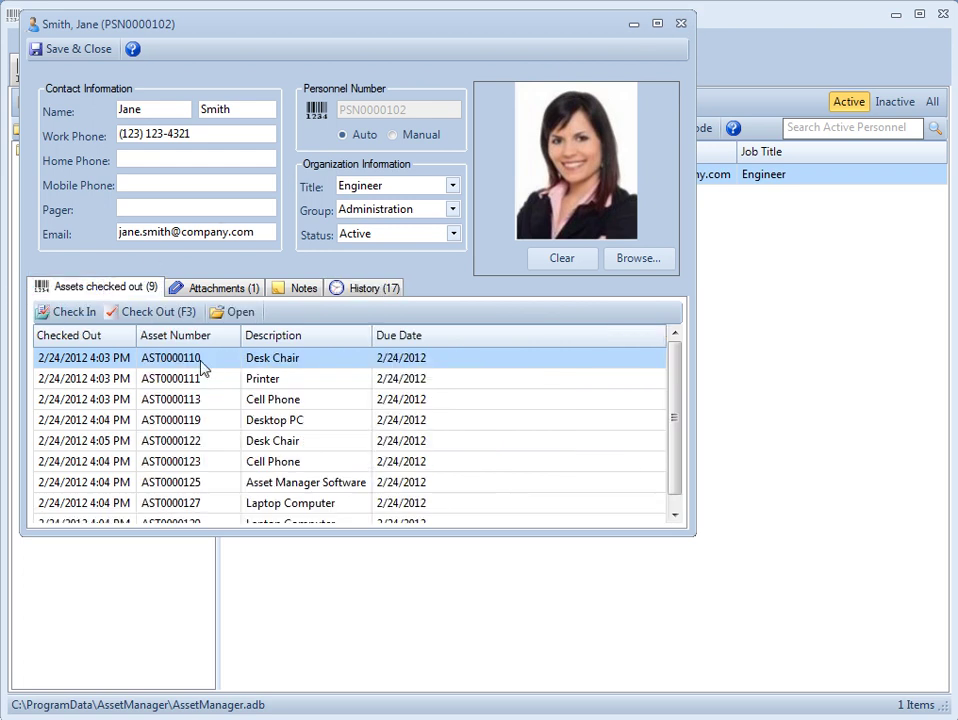
Check in the first five of the engineer's checked-out assets, leaving four out.
left_click(201, 443, "shift")
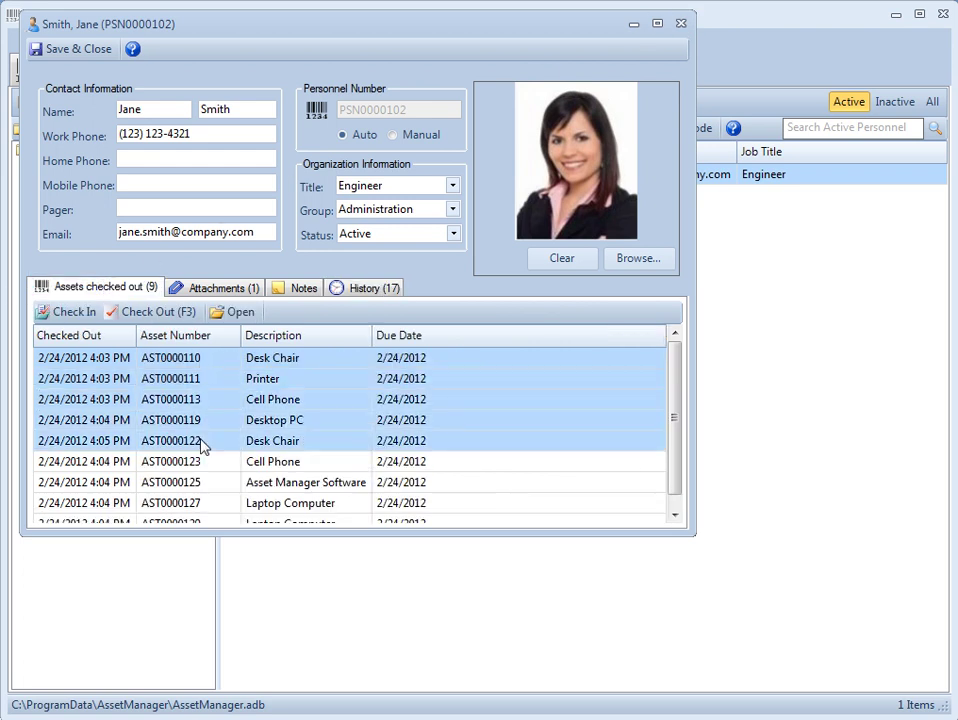
left_click(72, 314)
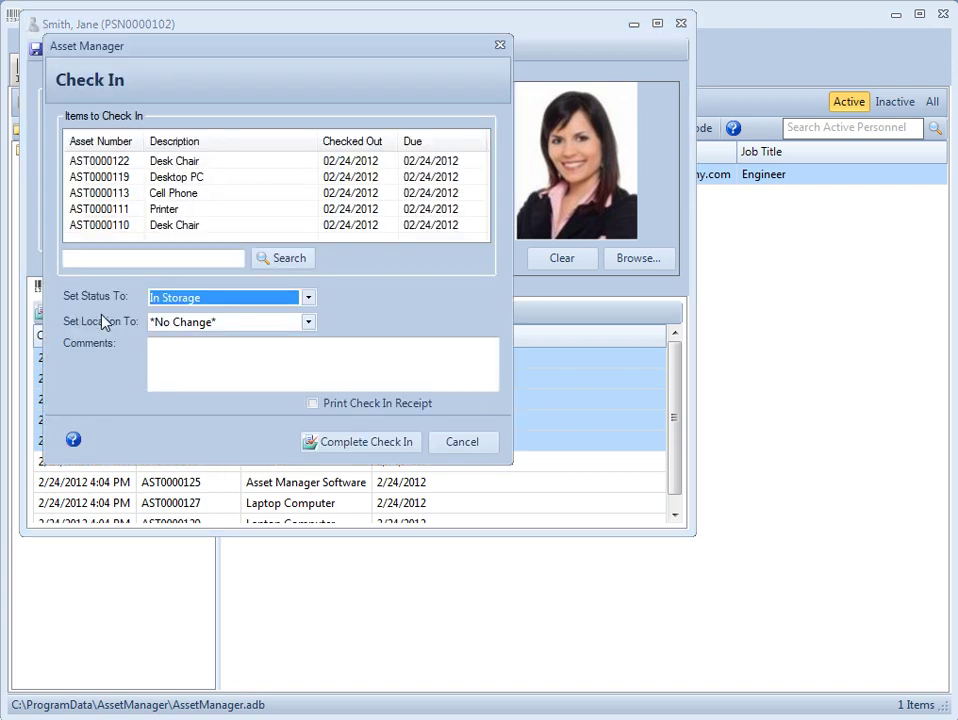
left_click(201, 352)
left_click(333, 442)
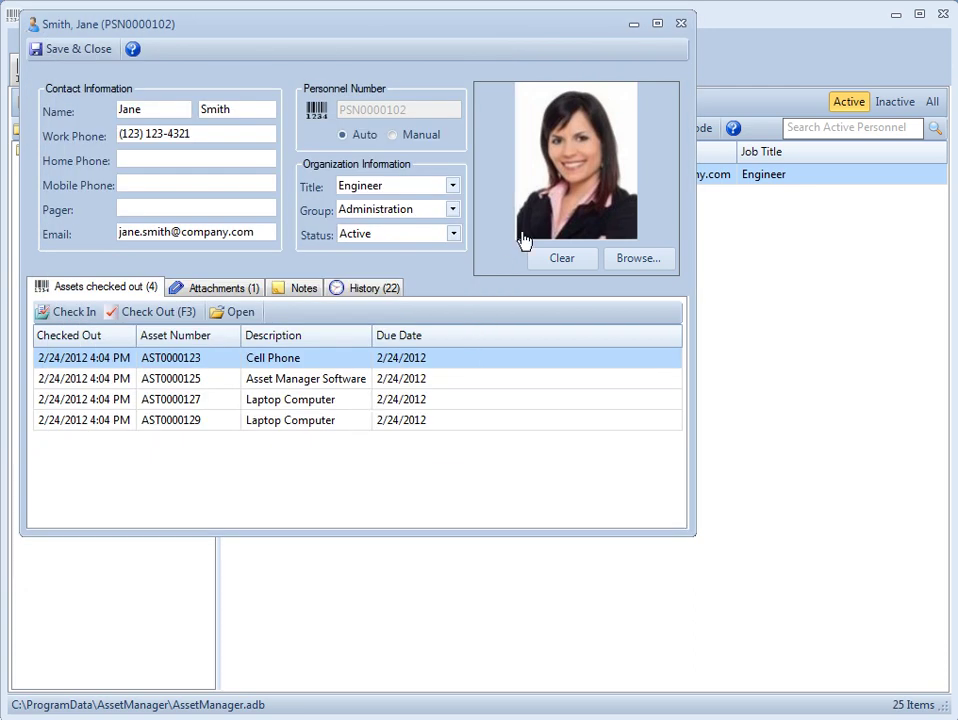
Close the personnel record and review the Kaizen Software Solutions vendor's attachments and notes.
left_click(681, 22)
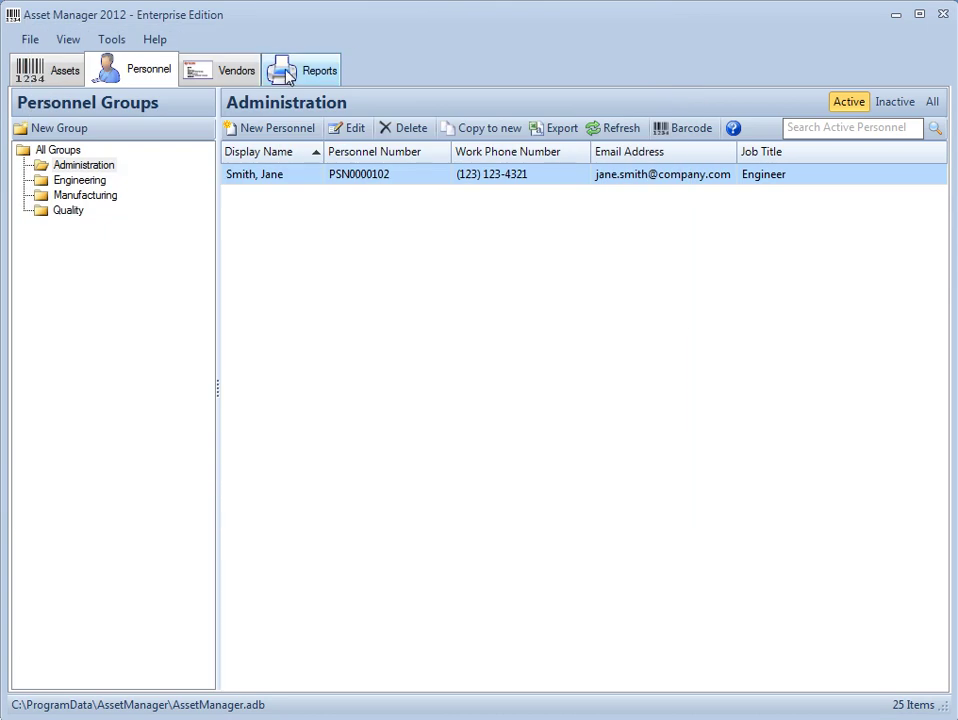
left_click(240, 74)
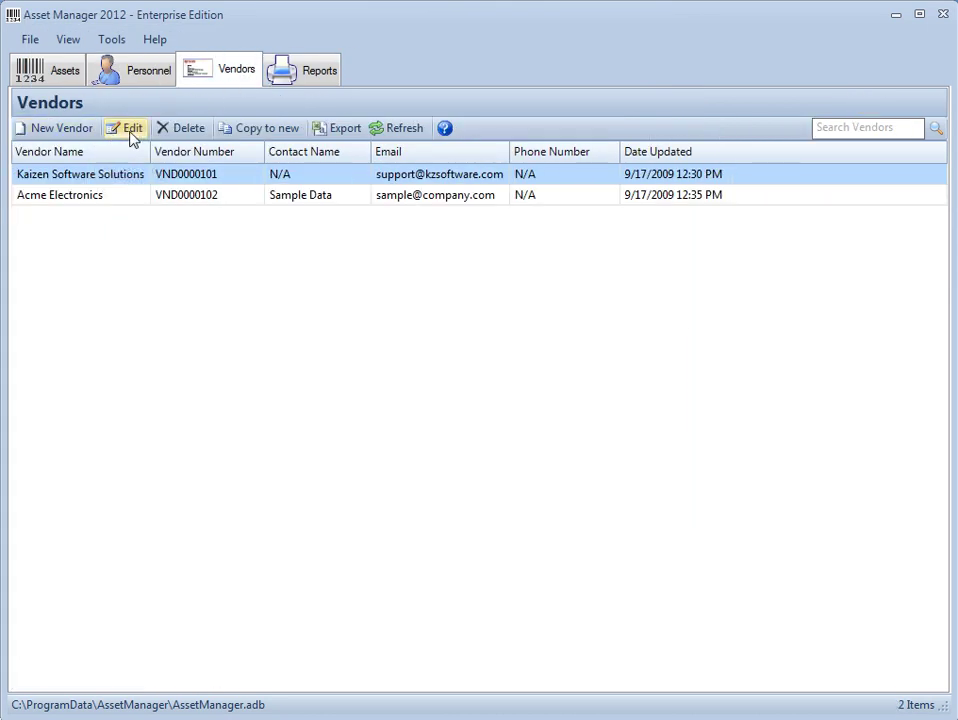
left_click(836, 127)
double_click(433, 176)
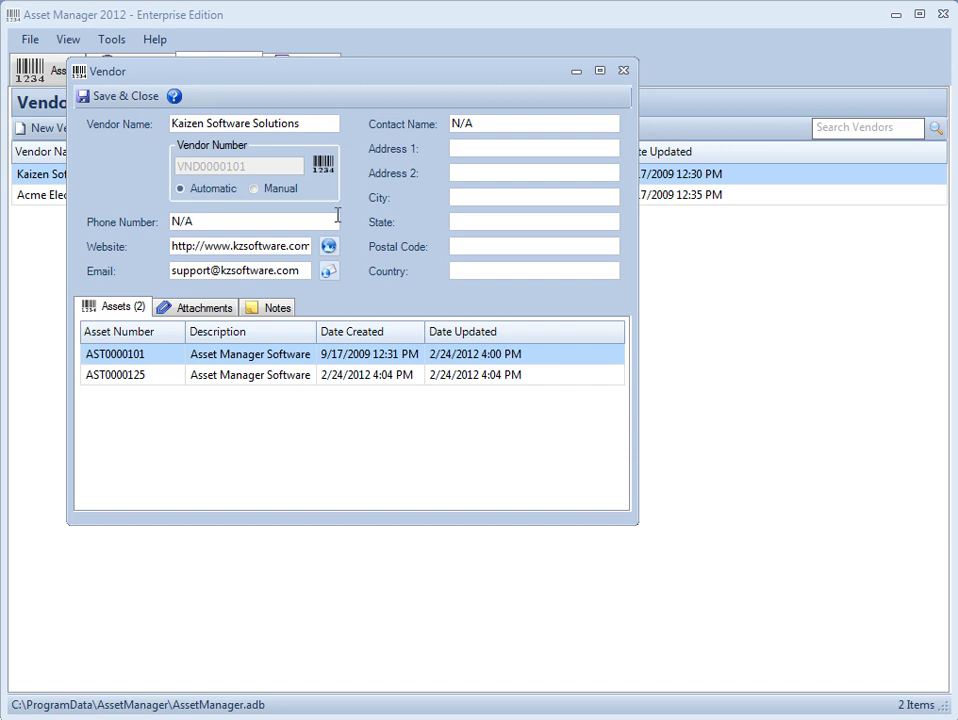
left_click(220, 311)
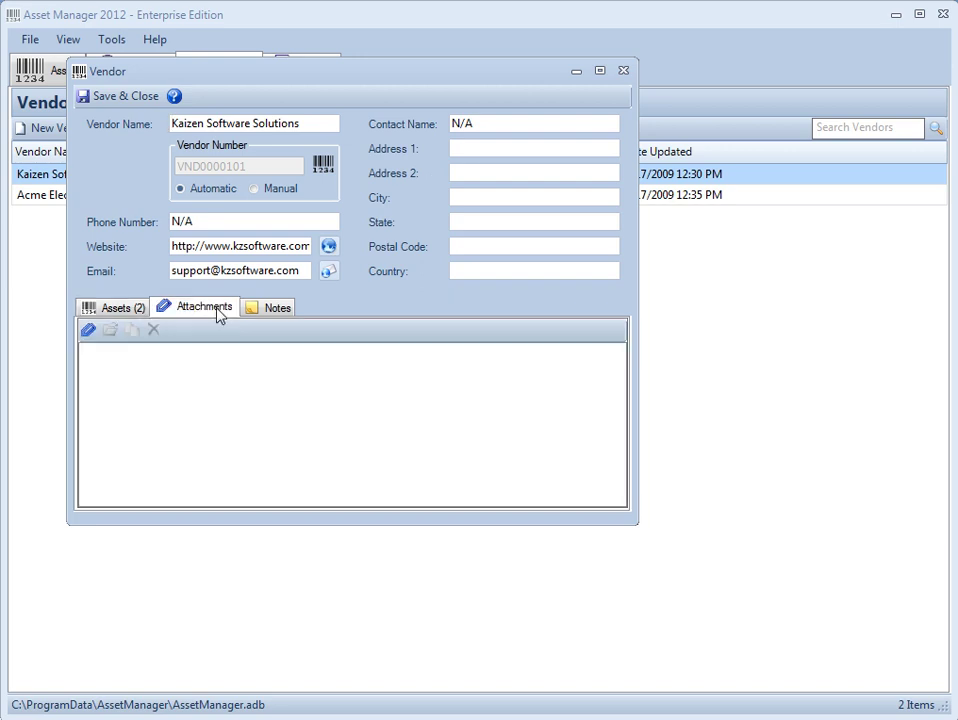
left_click(275, 308)
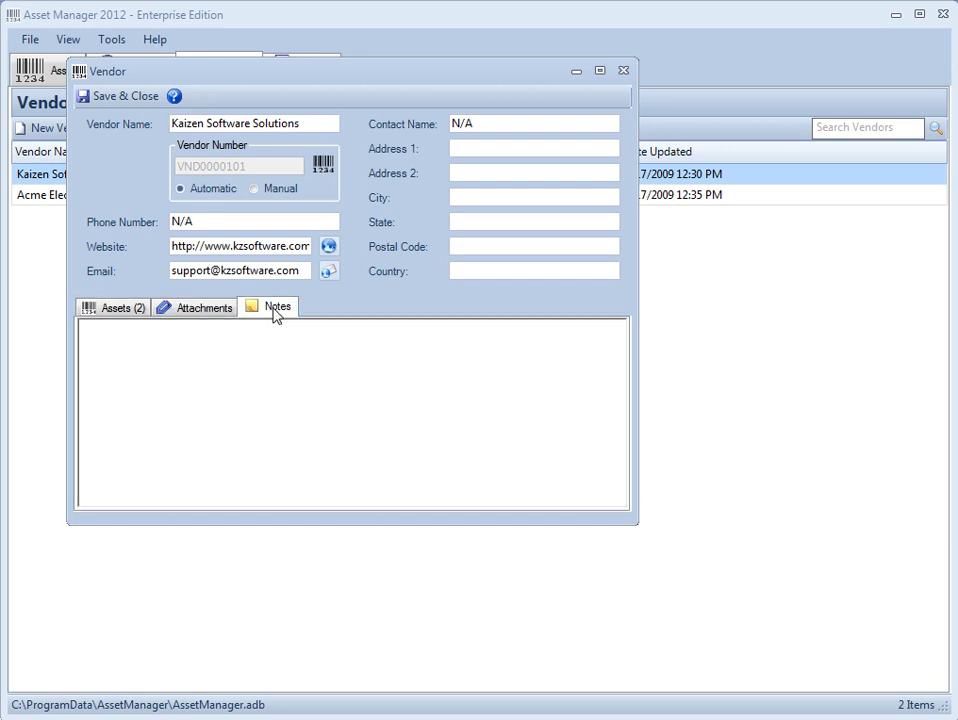
left_click(621, 72)
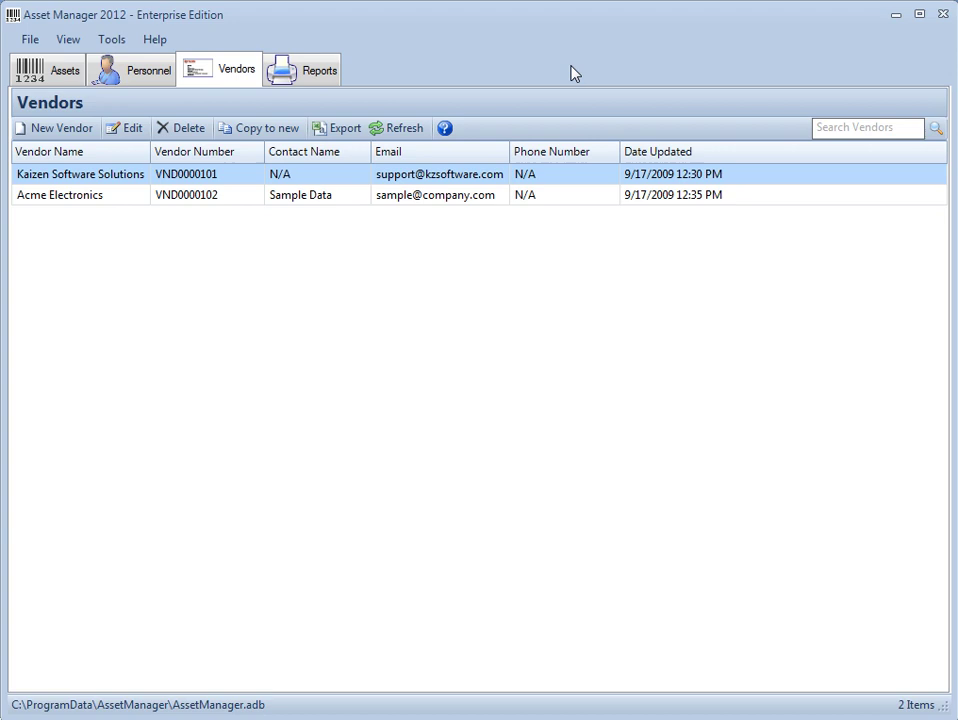
Show the Asset List by Location report and dismiss its Data Options unchanged.
left_click(325, 75)
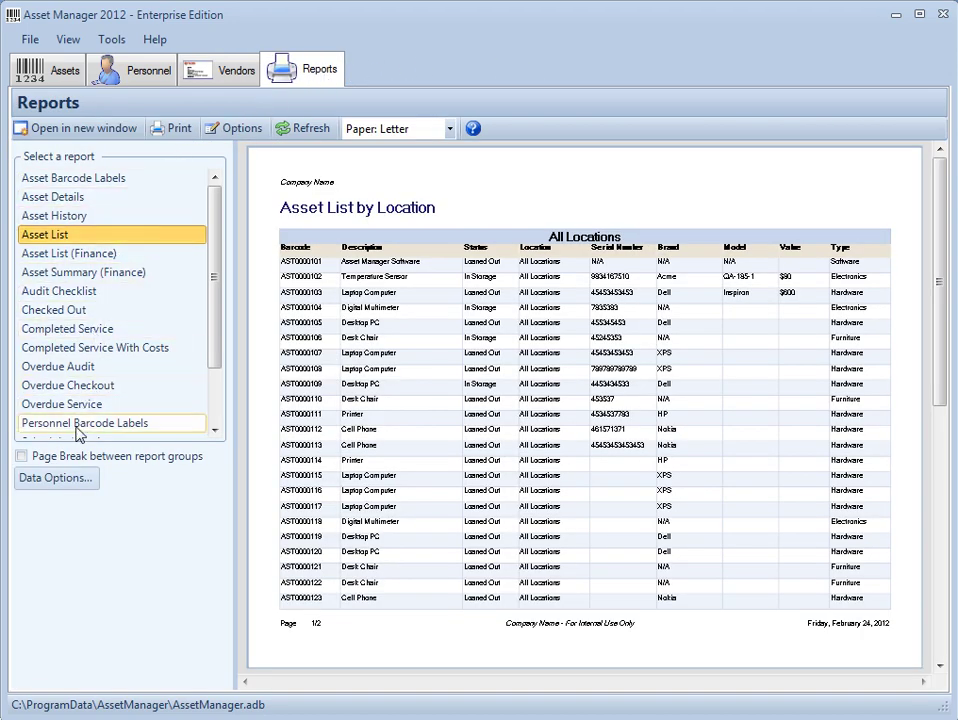
left_click(70, 480)
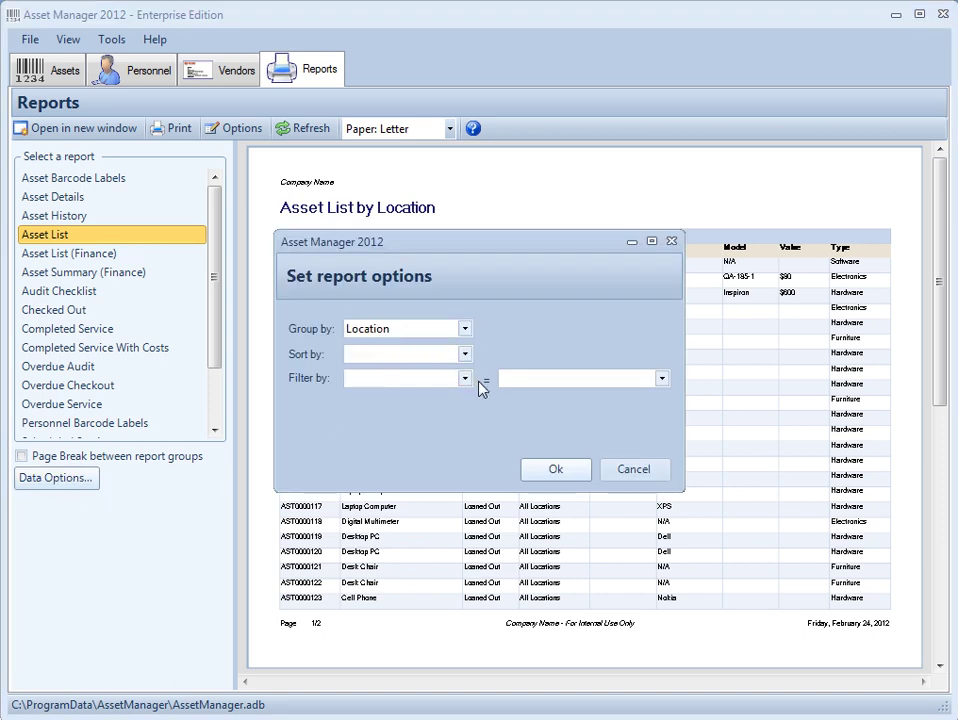
left_click(634, 468)
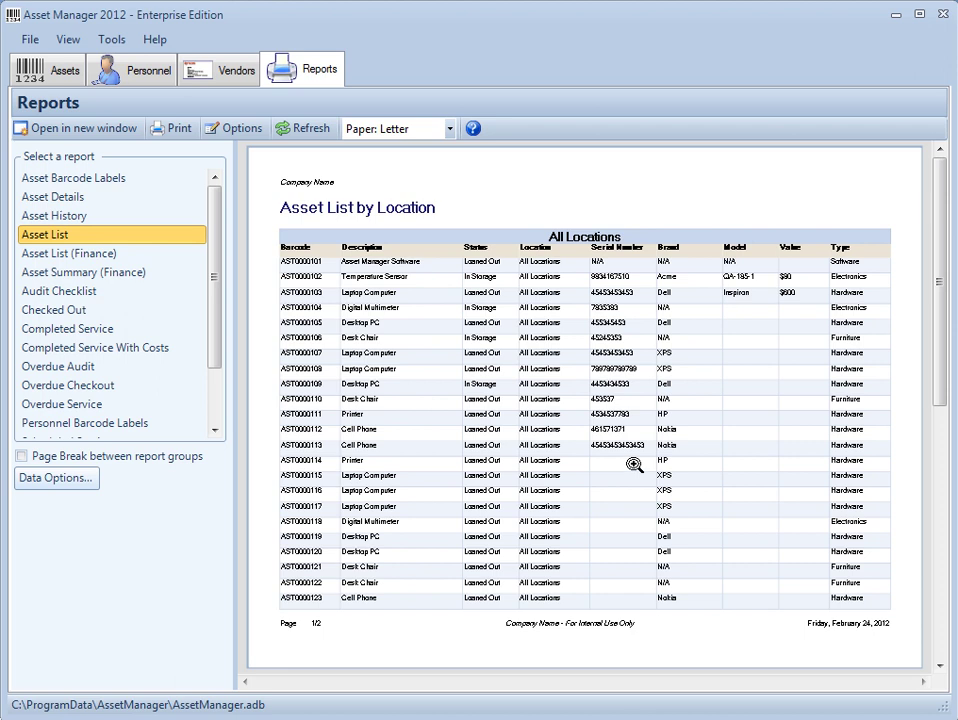
View the report's header, footer and Company Logo settings, then cancel without changes.
left_click(241, 130)
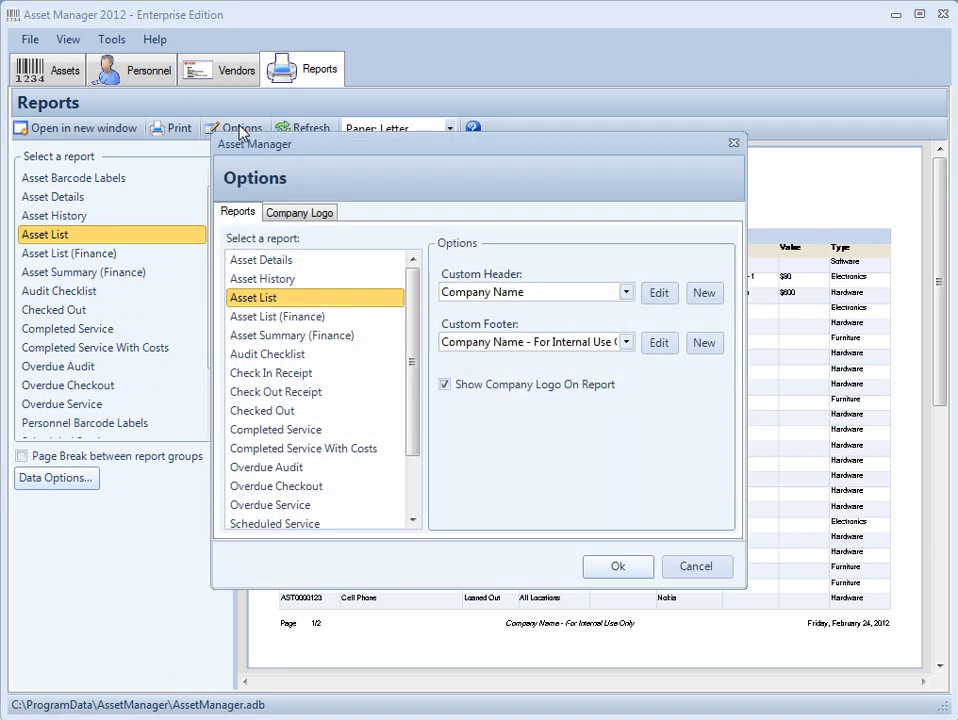
left_click(306, 214)
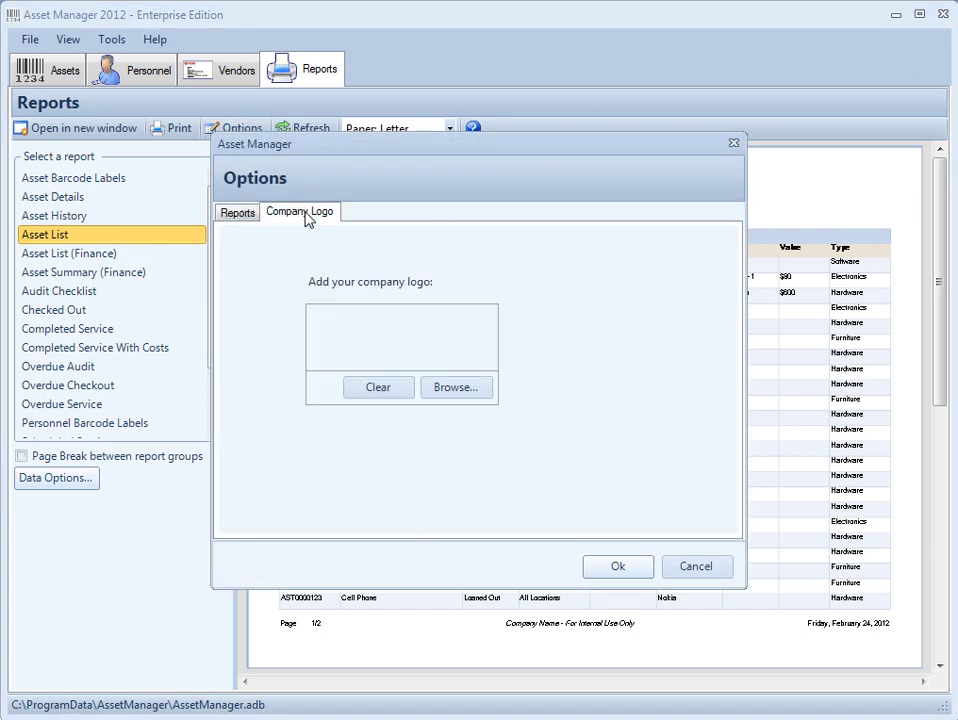
left_click(702, 568)
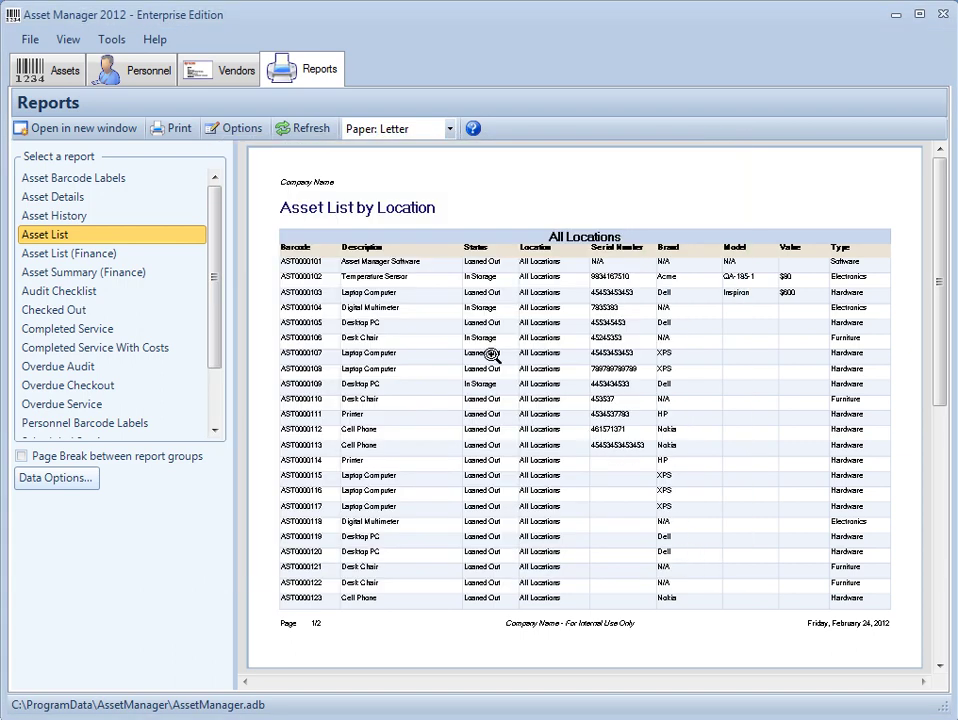
left_click(120, 130)
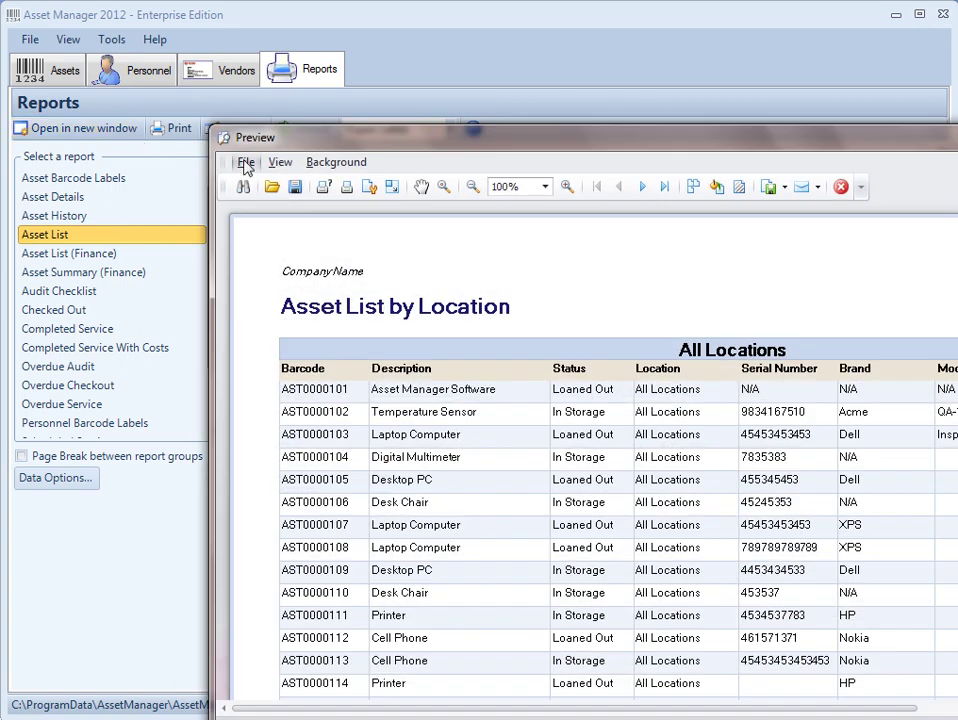
left_click(246, 164)
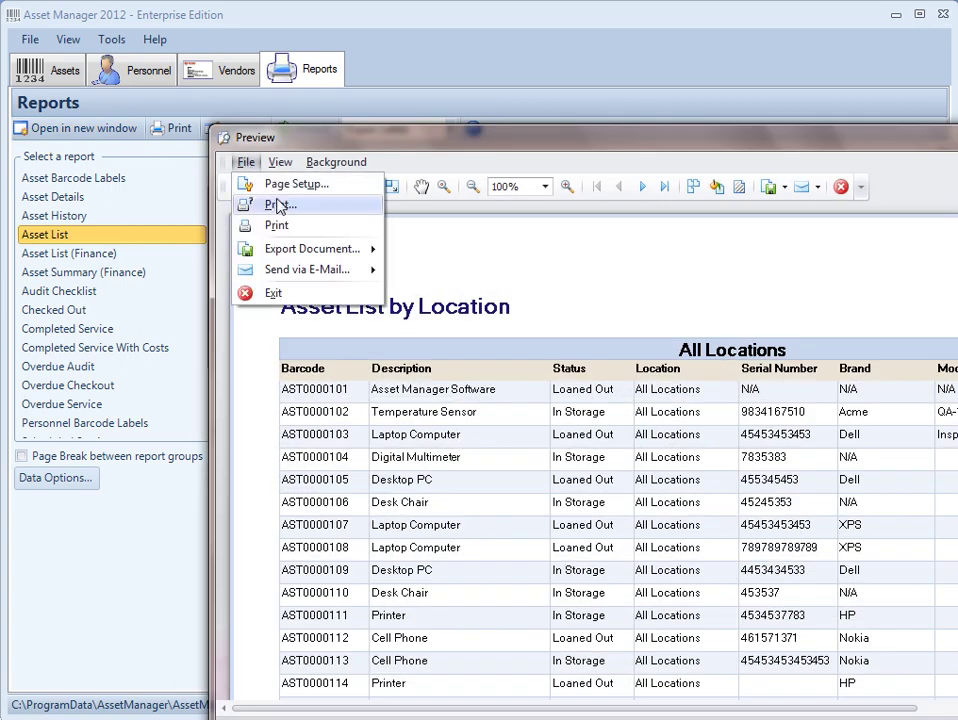
mouse_move(307, 269)
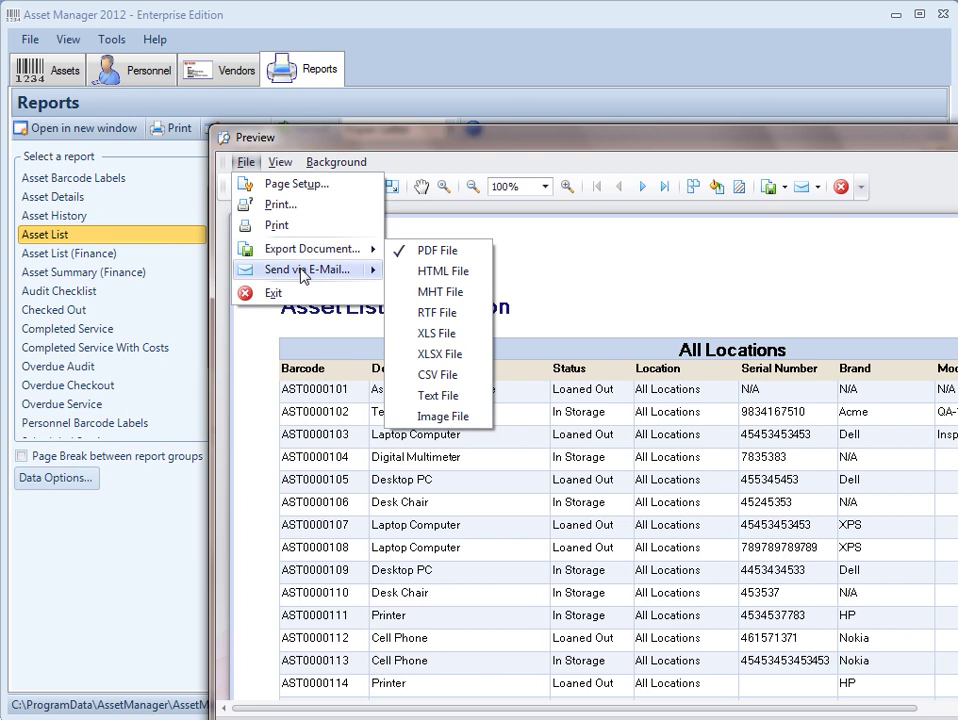
left_click(310, 118)
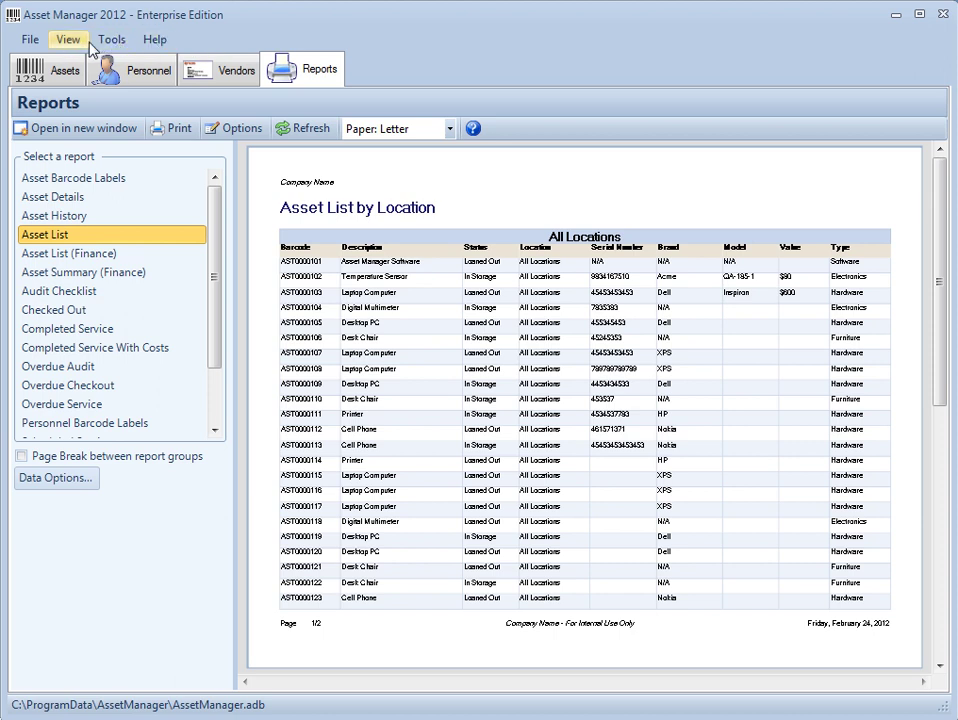
left_click(31, 40)
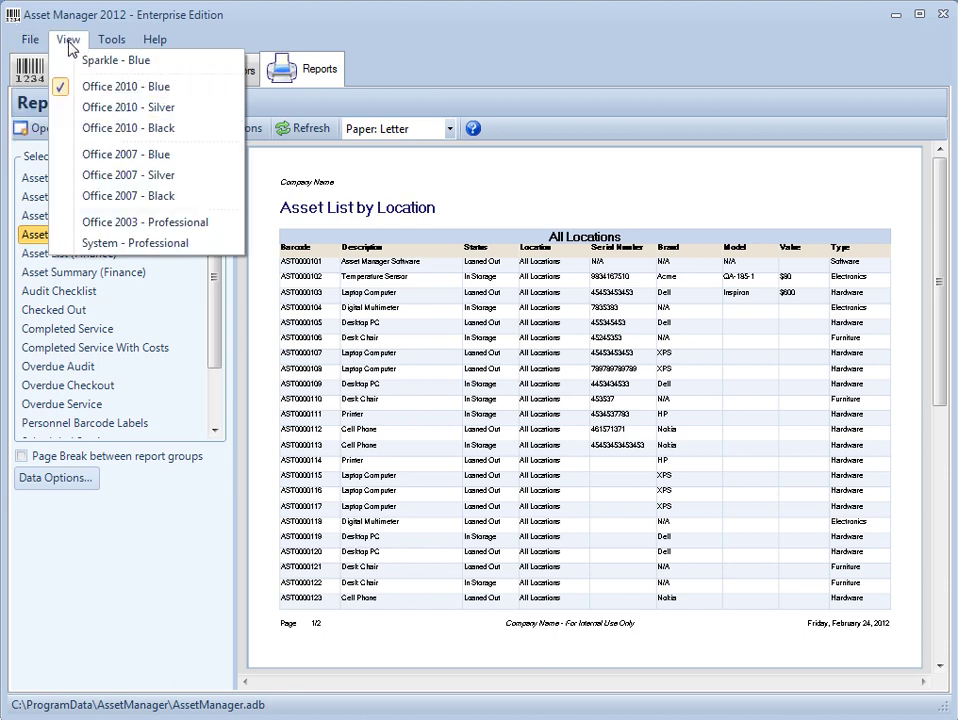
left_click(84, 60)
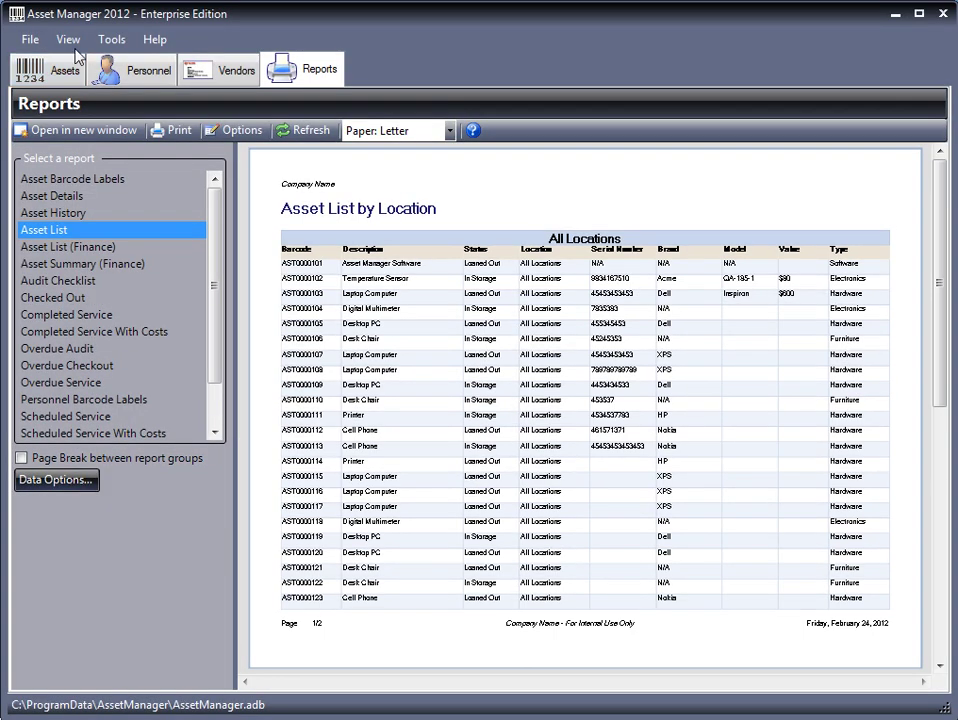
left_click(73, 46)
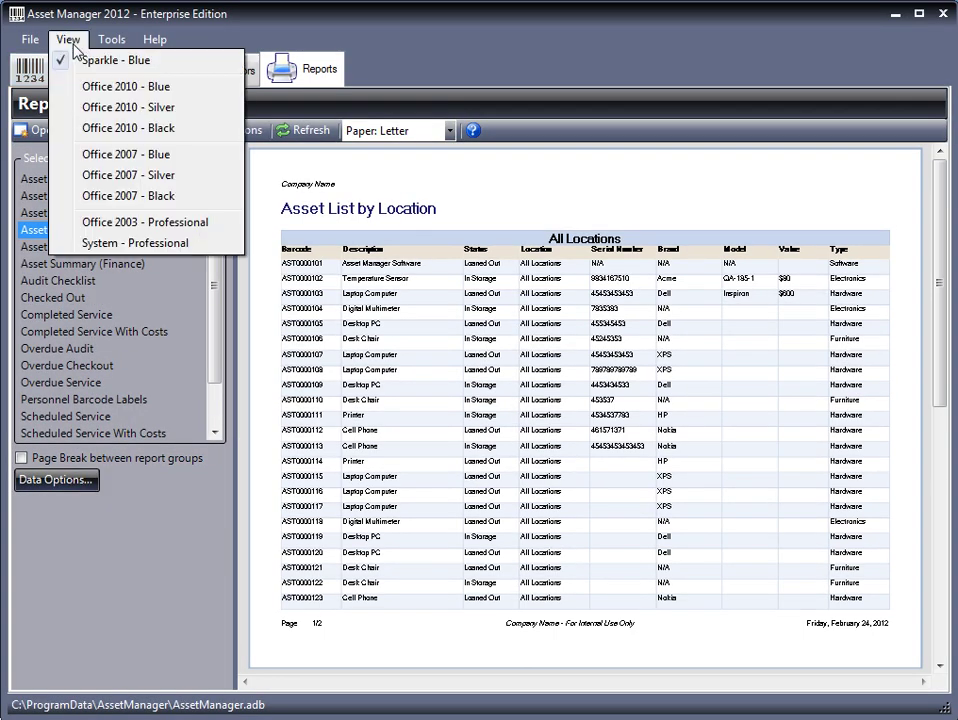
left_click(95, 89)
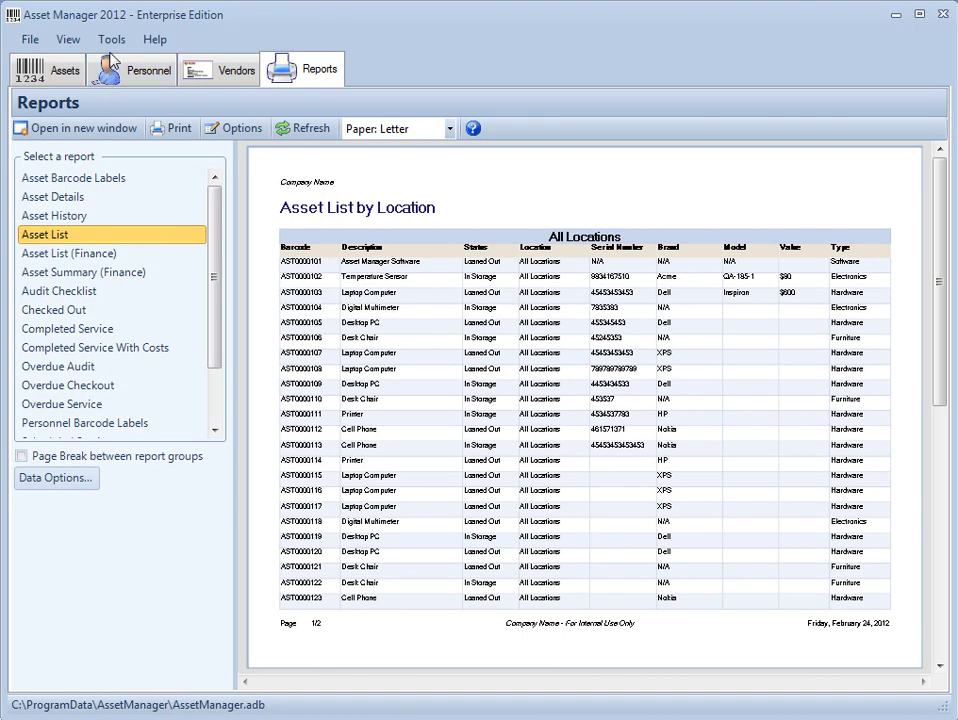
left_click(113, 41)
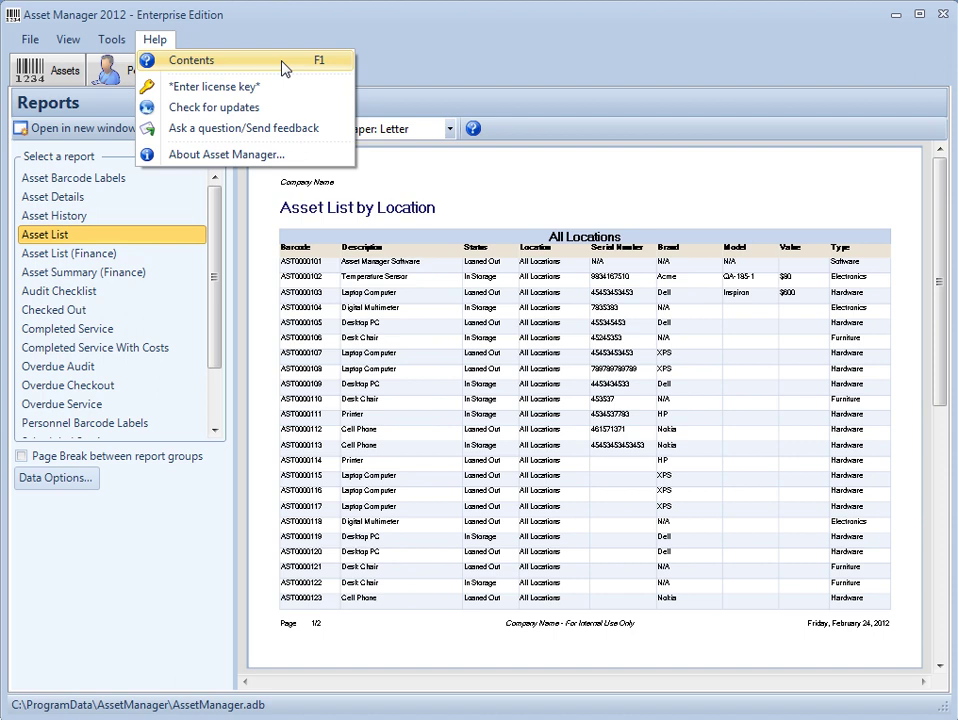
Dismiss the help options and go back to the Hardware asset list.
left_click(273, 29)
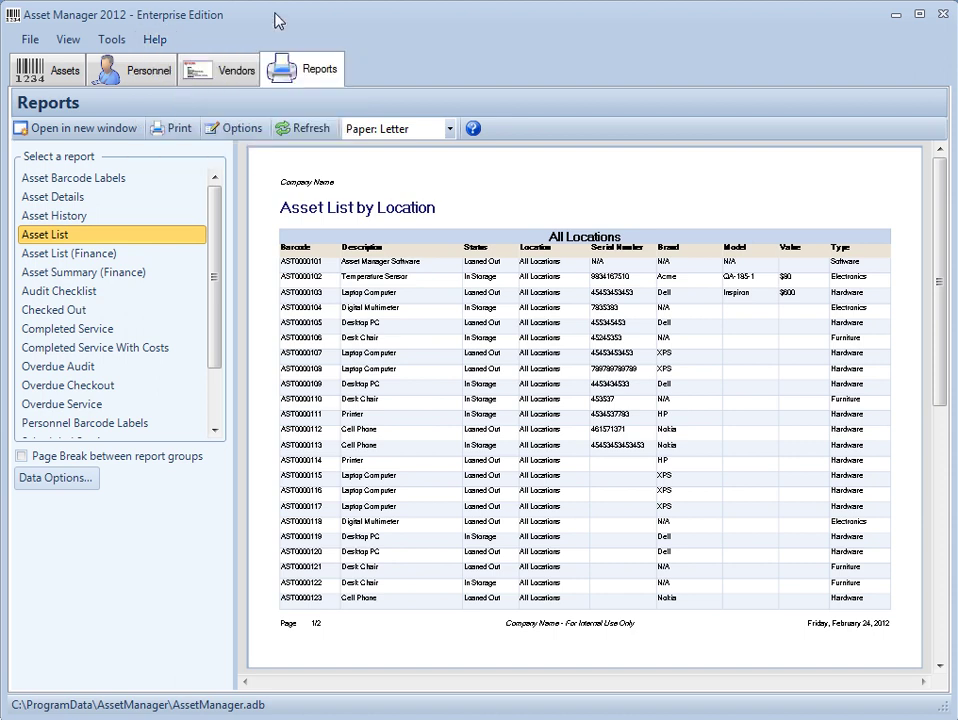
left_click(55, 72)
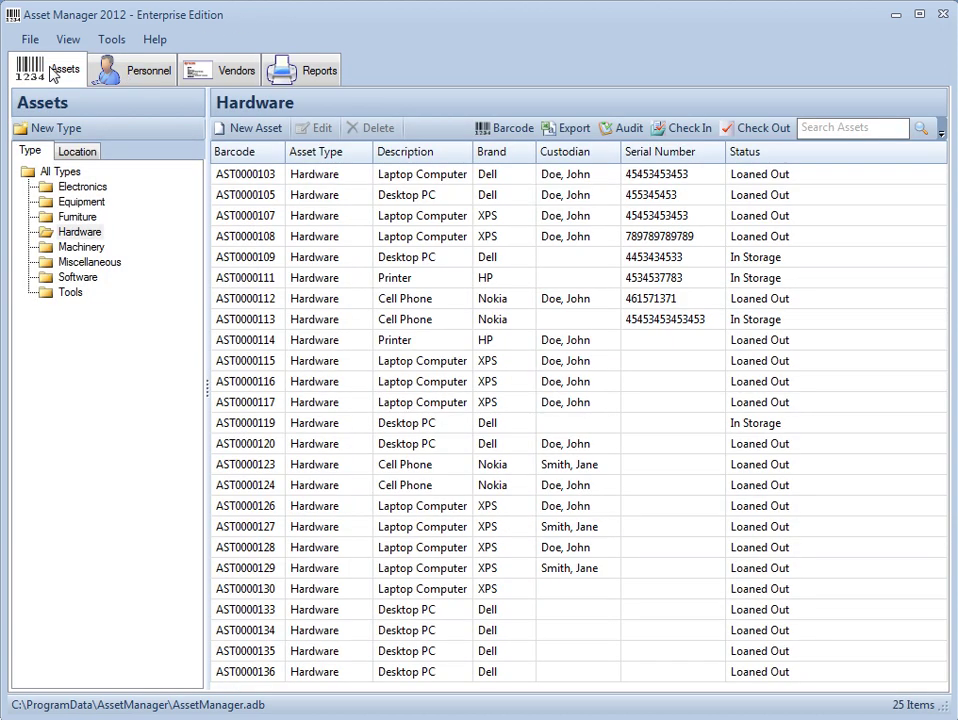